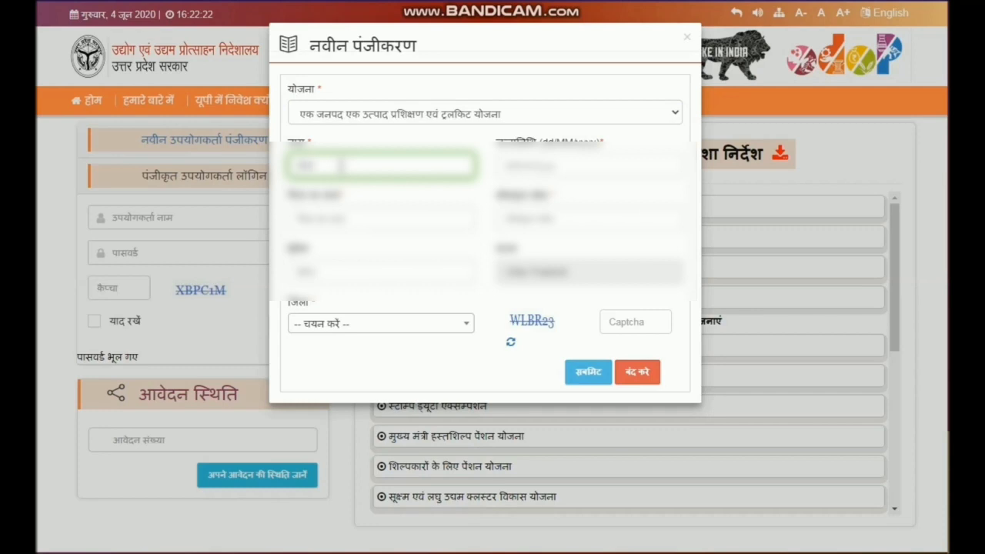
- Fill in the applicant's full name and date of birth in the new registration form
type("xxxxx")
key("Tab")
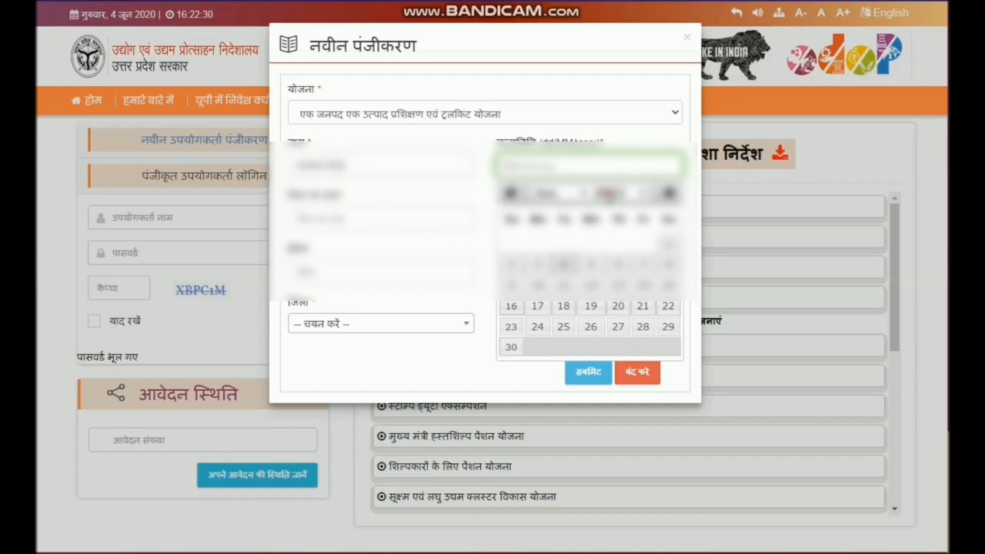
left_click(608, 194)
type("1988")
key("Return")
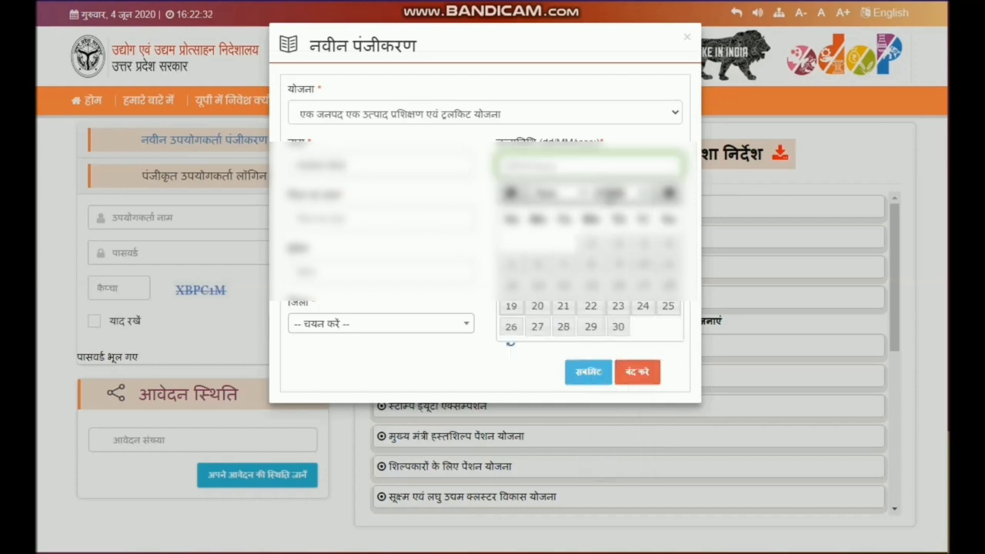
left_click(578, 195)
left_click(568, 207)
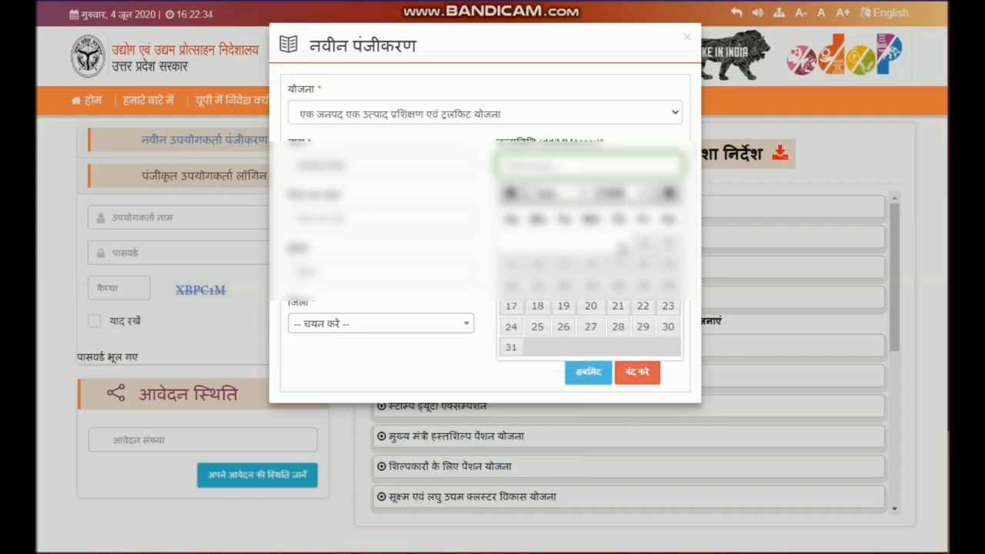
left_click(644, 244)
- Enter the father's name and the applicant's mobile number in the registration form
left_click(332, 217)
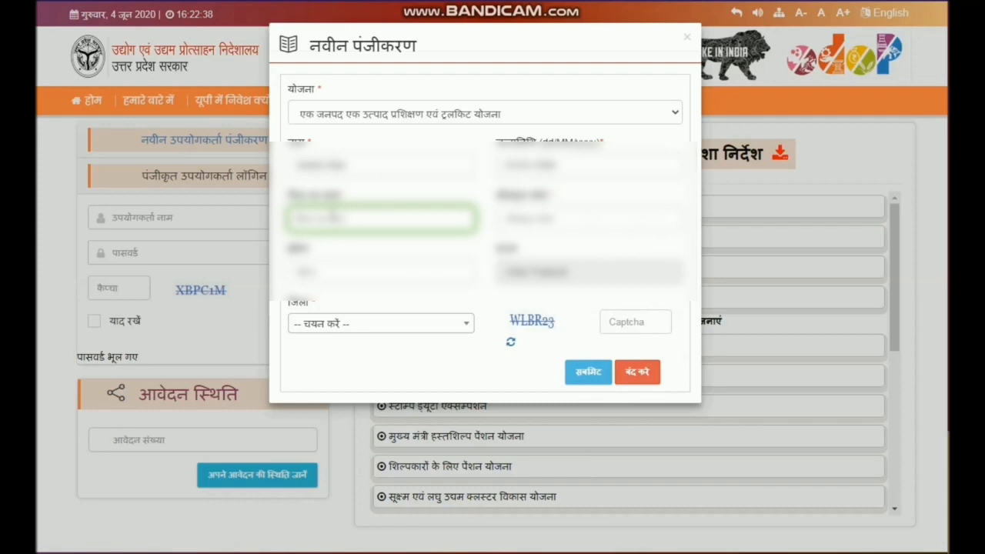
key("Tab")
key("ctrl+v")
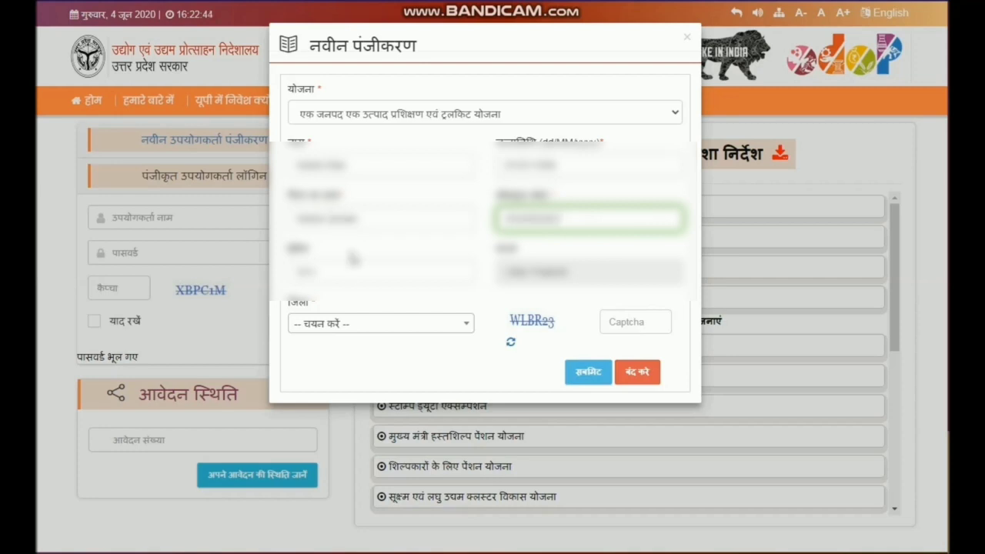
- Set the district to Lucknow in the registration form
left_click(345, 273)
key("Tab")
left_click(318, 333)
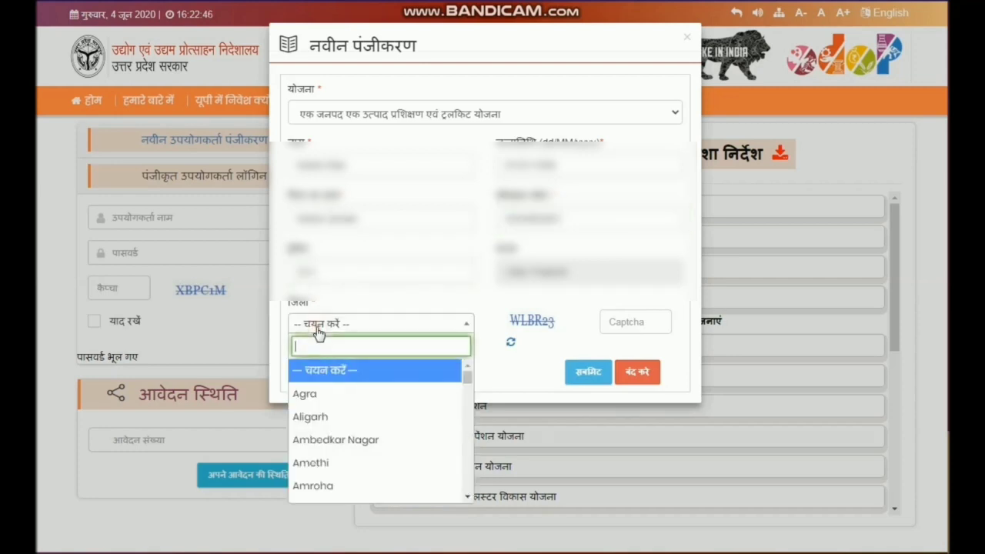
type("lu")
key("Return")
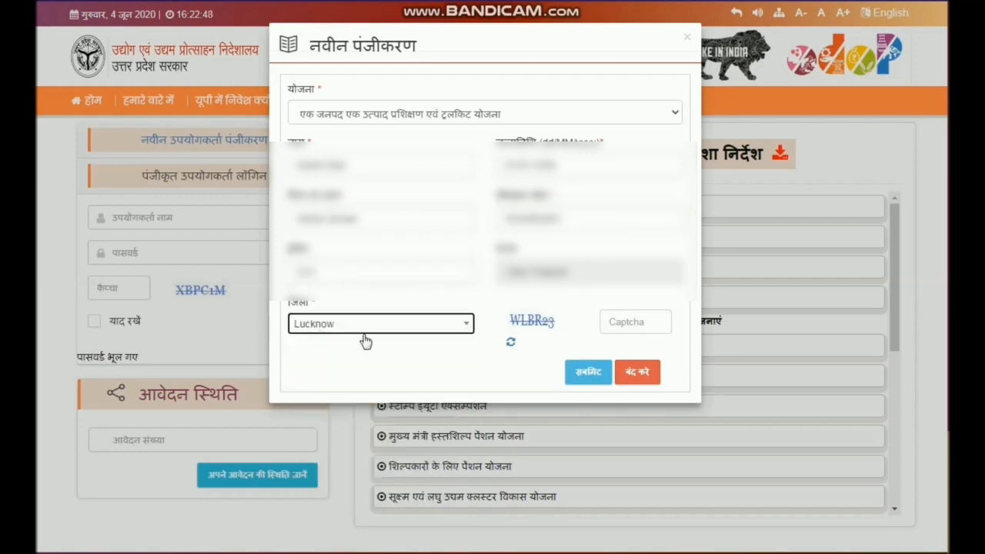
- Enter the displayed captcha code, then submit and confirm the new registration
left_click(615, 320)
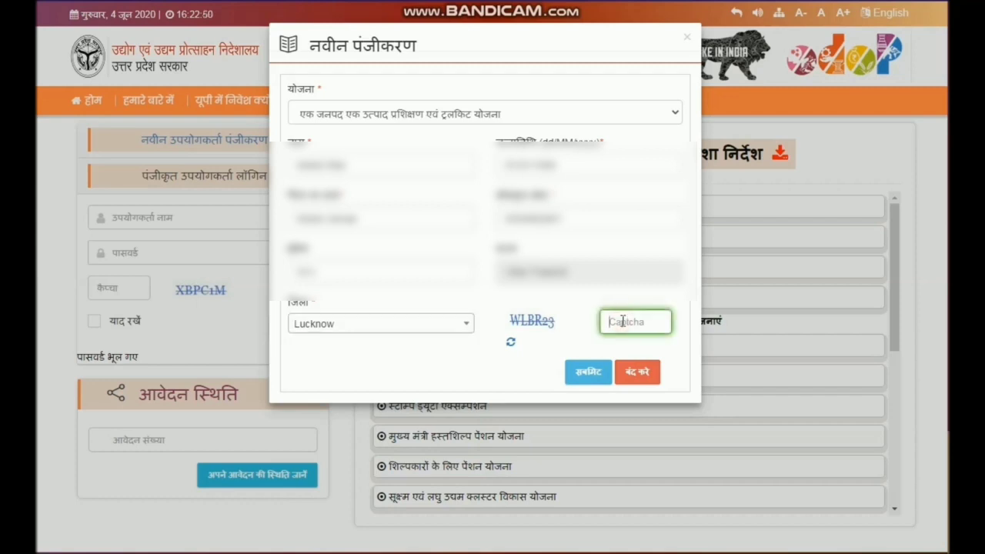
type("WLBR23")
left_click(588, 374)
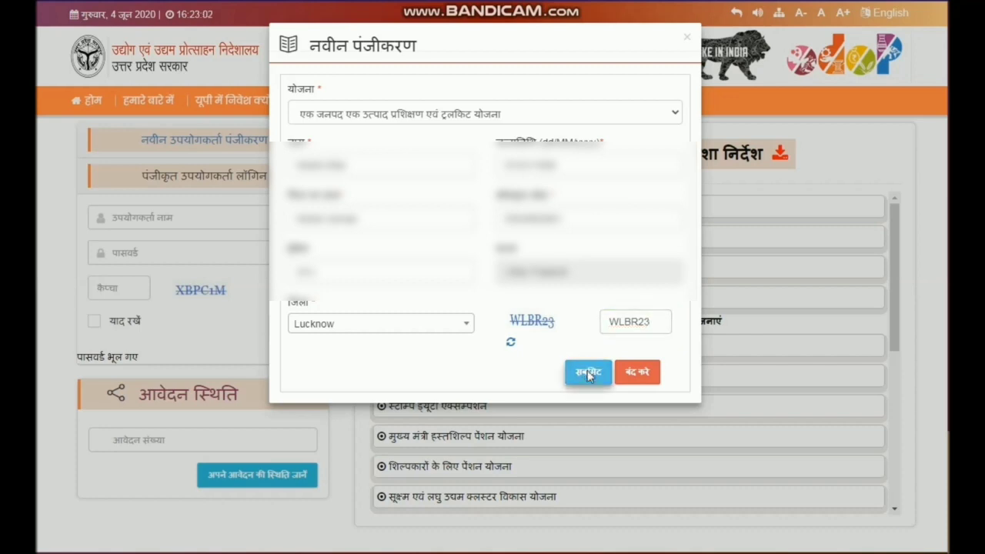
left_click(587, 372)
left_click(628, 353)
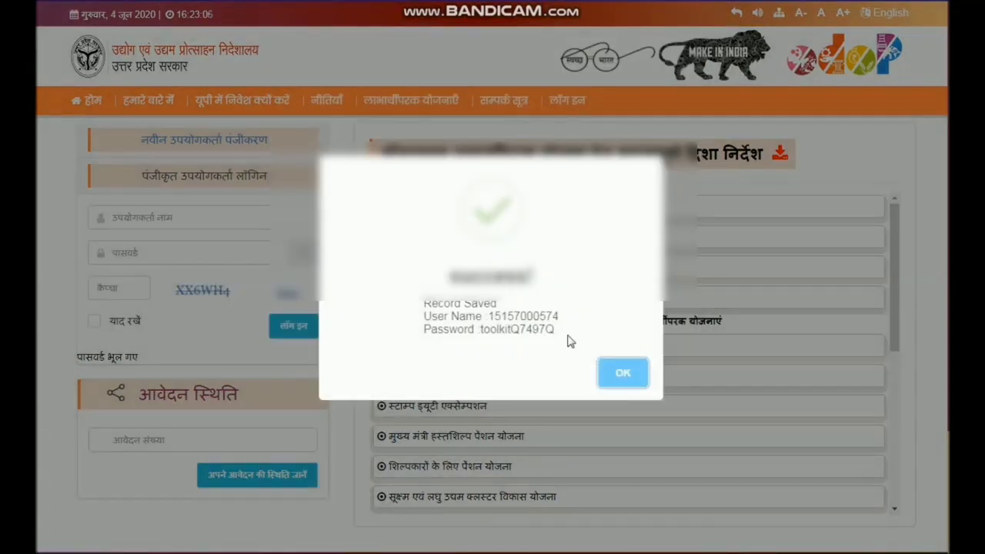
- Copy the issued username and password from the success dialog and send them with the applicant's name in the WhatsApp chat
left_click_drag(567, 341, 414, 313)
key("ctrl+c")
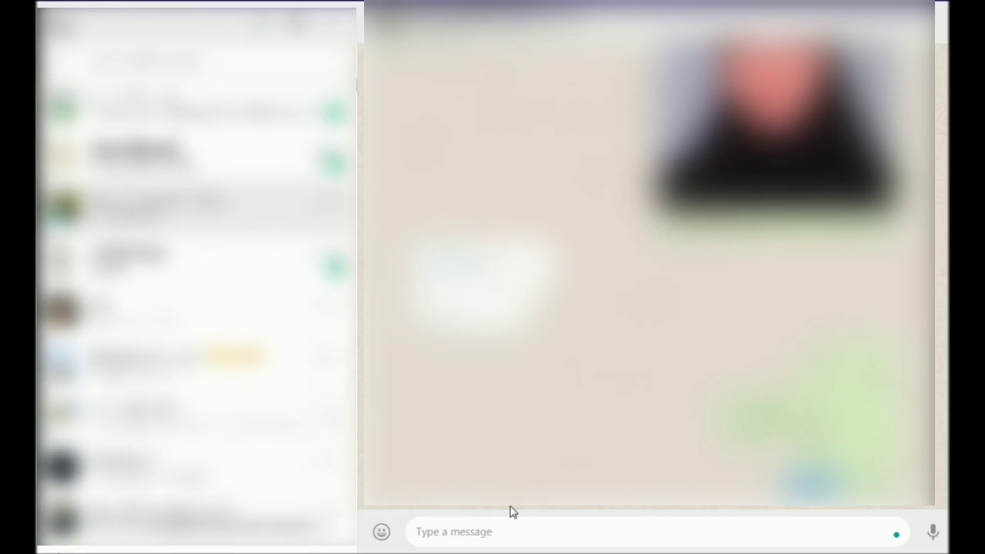
left_click(538, 529)
key("ctrl+v")
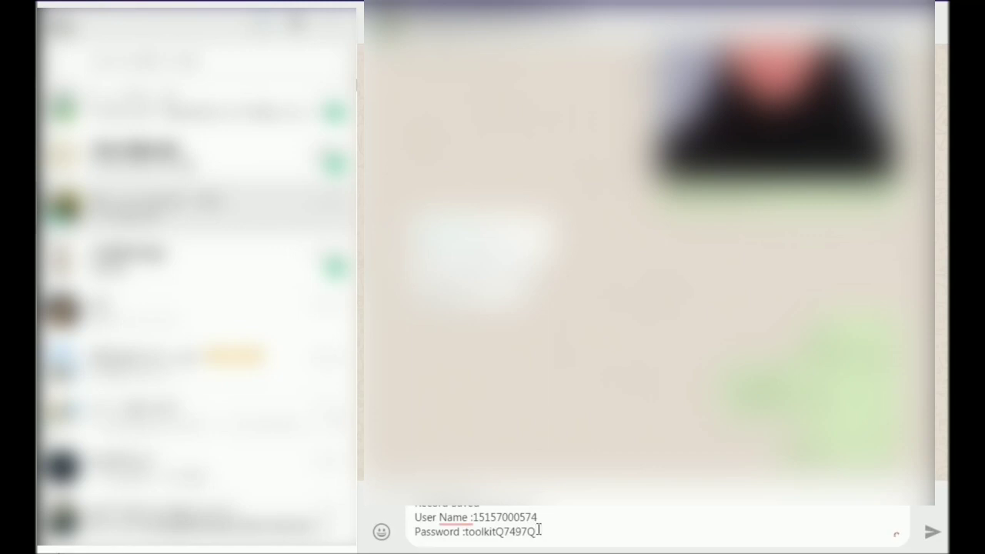
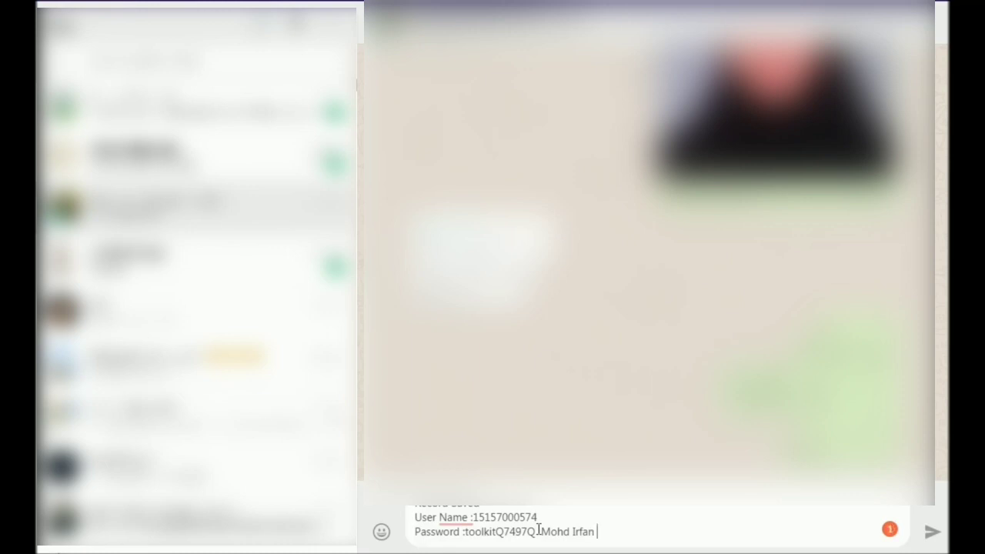
key("Return")
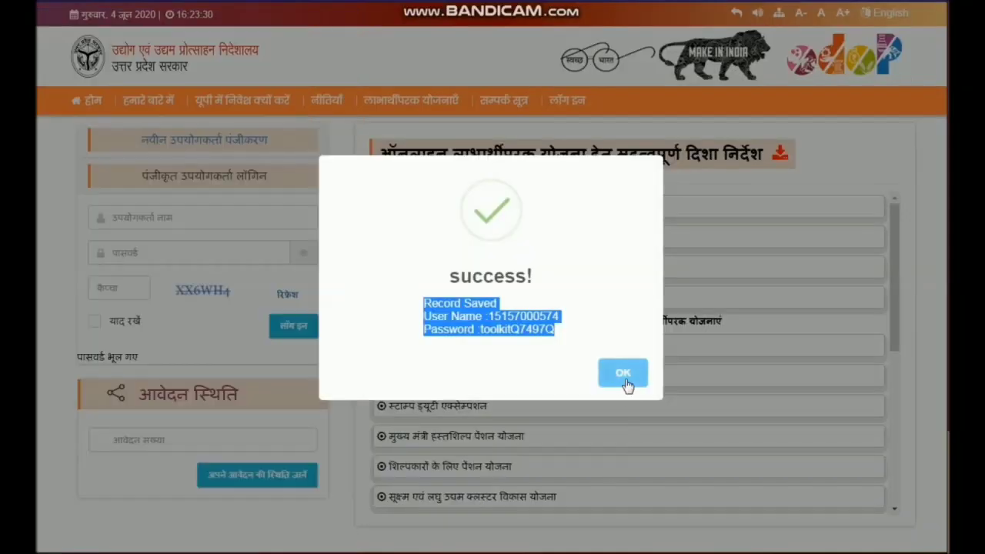
- Copy the issued username from the success dialog, close the dialog and paste it into the registered-user login form
left_click(533, 346)
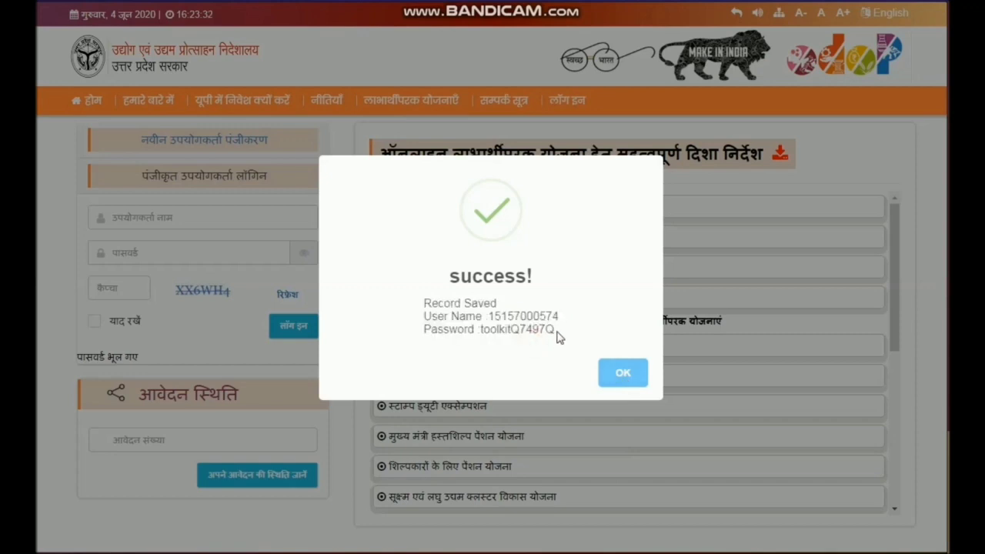
double_click(529, 314)
key("ctrl+c")
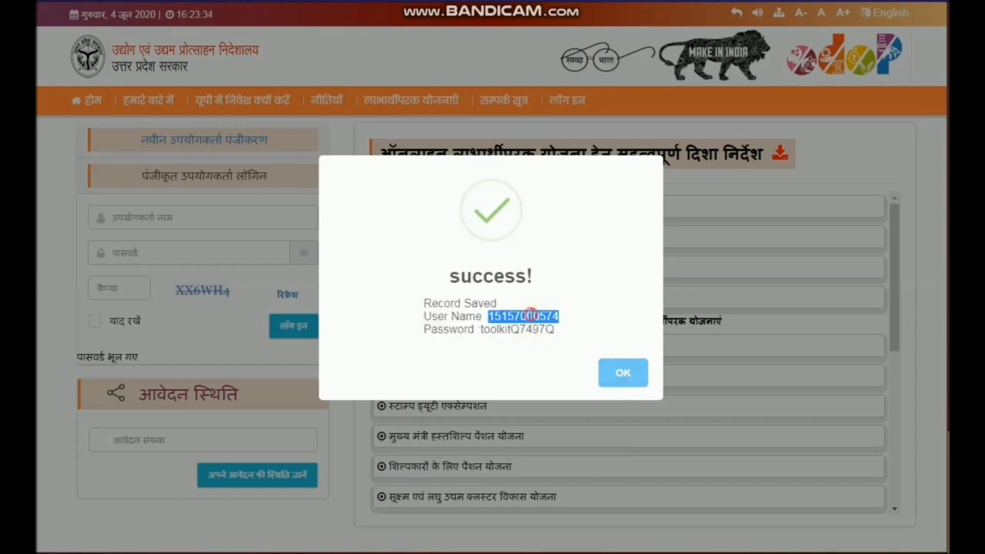
left_click(608, 375)
left_click(160, 213)
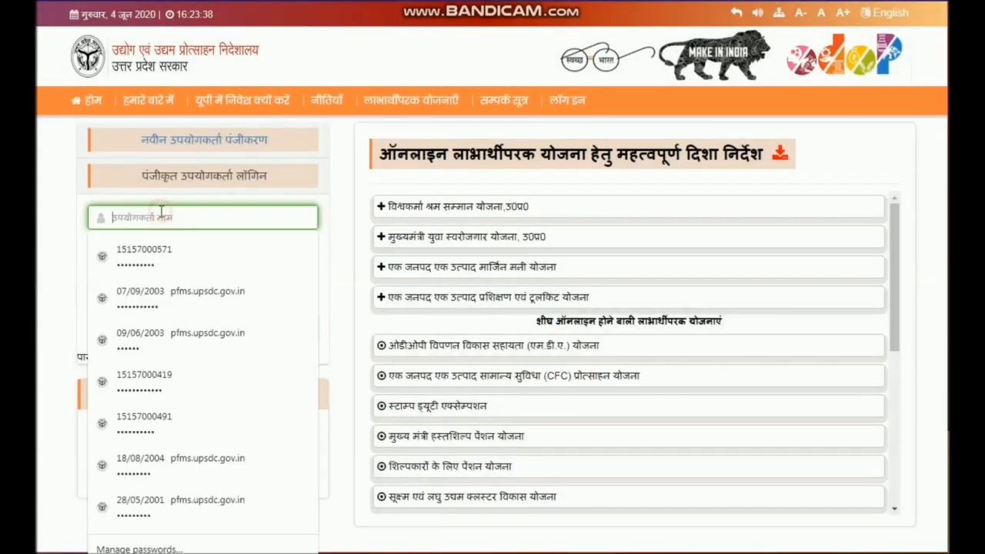
key("ctrl+v")
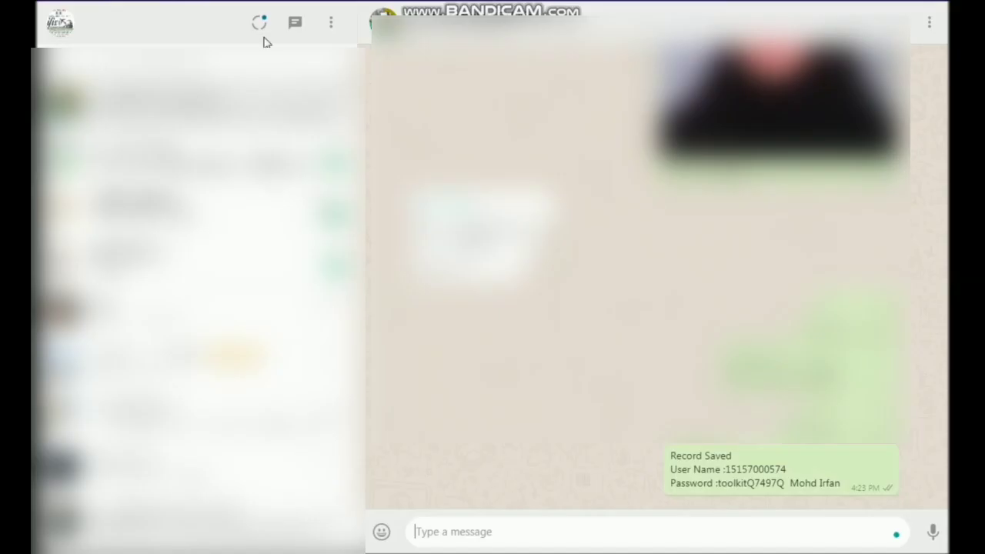
- Copy the account password from the sent WhatsApp message and paste it into the portal's login password field
left_click_drag(785, 483, 716, 483)
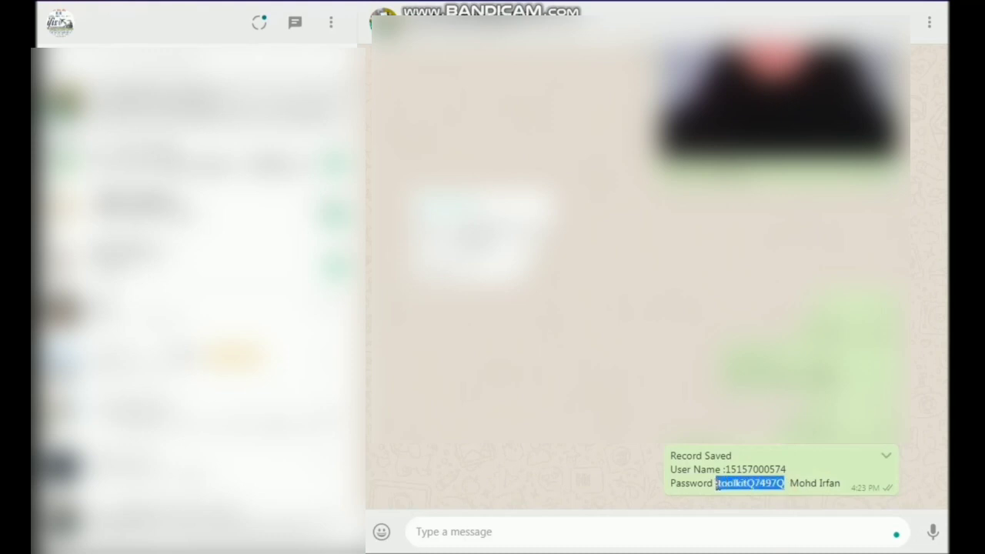
left_click(773, 484)
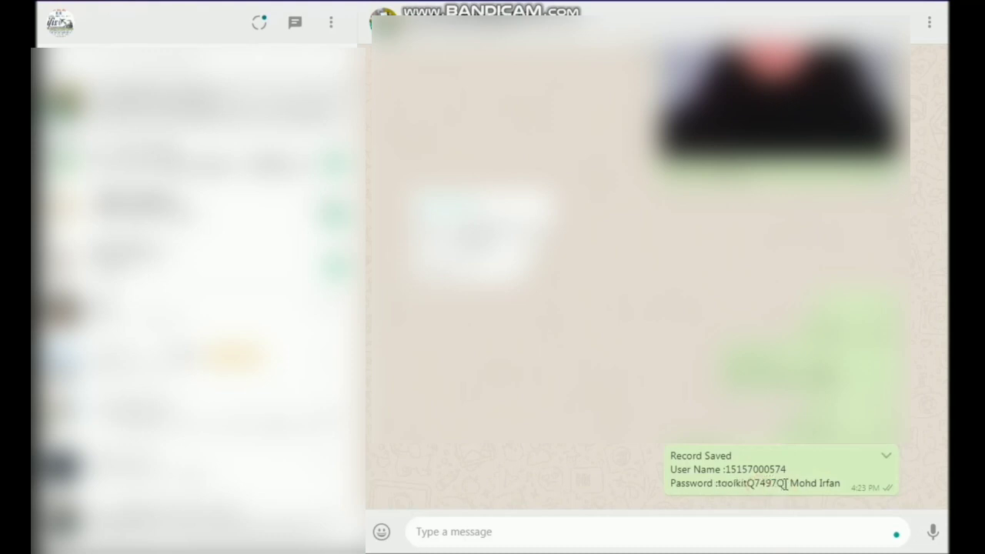
left_click_drag(785, 483, 719, 485)
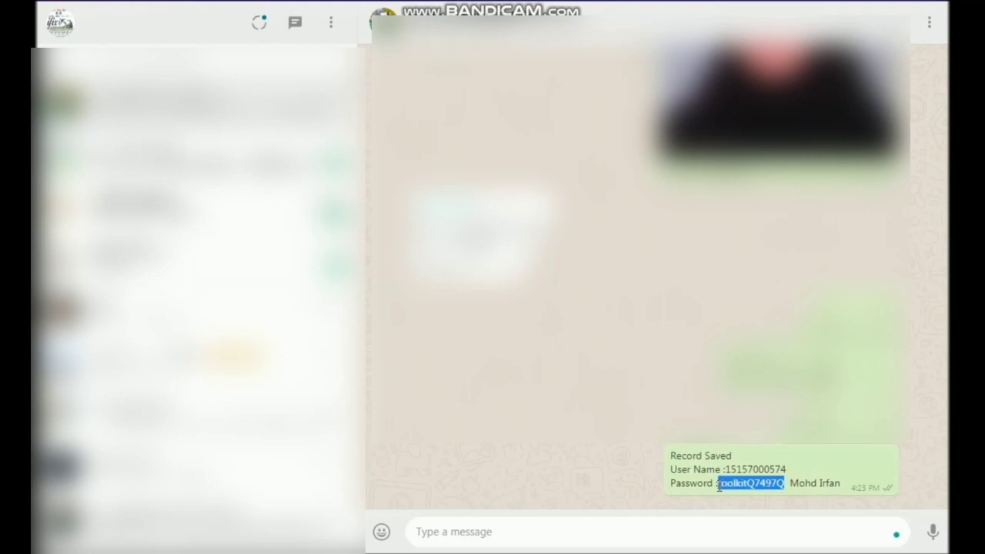
key("ctrl+c")
key("alt+Tab")
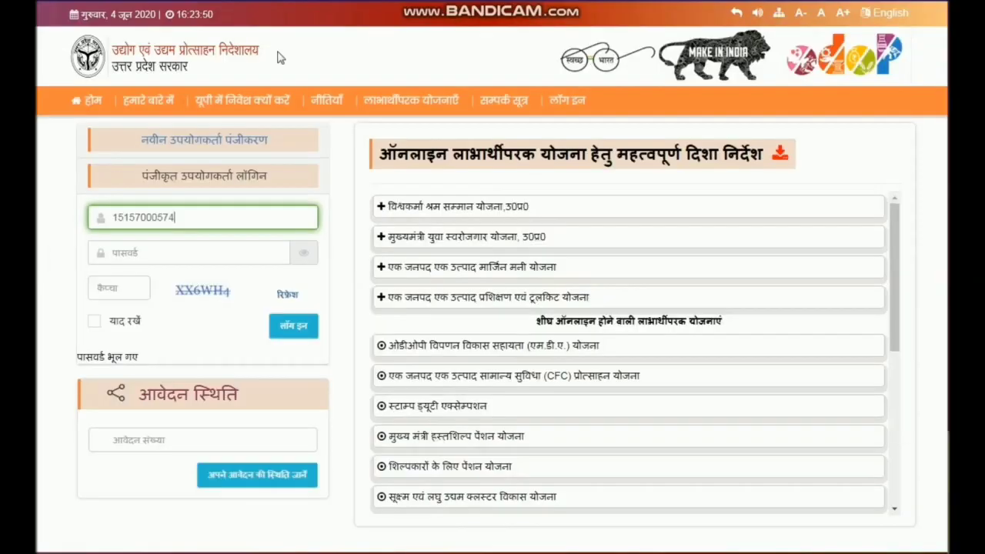
left_click(174, 254)
key("ctrl+v")
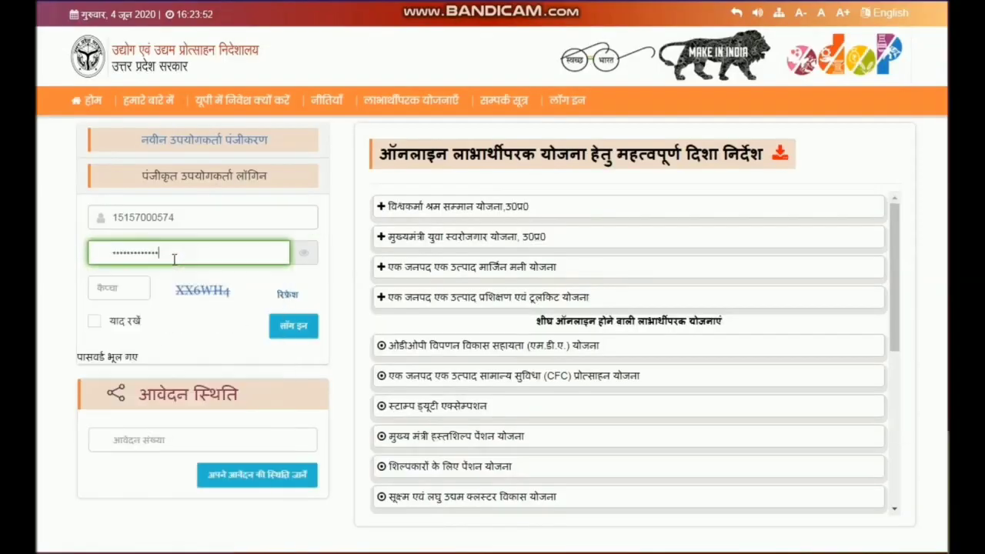
- Enter the displayed captcha code, log in and decline saving the password in the browser
left_click(130, 287)
type("XX6")
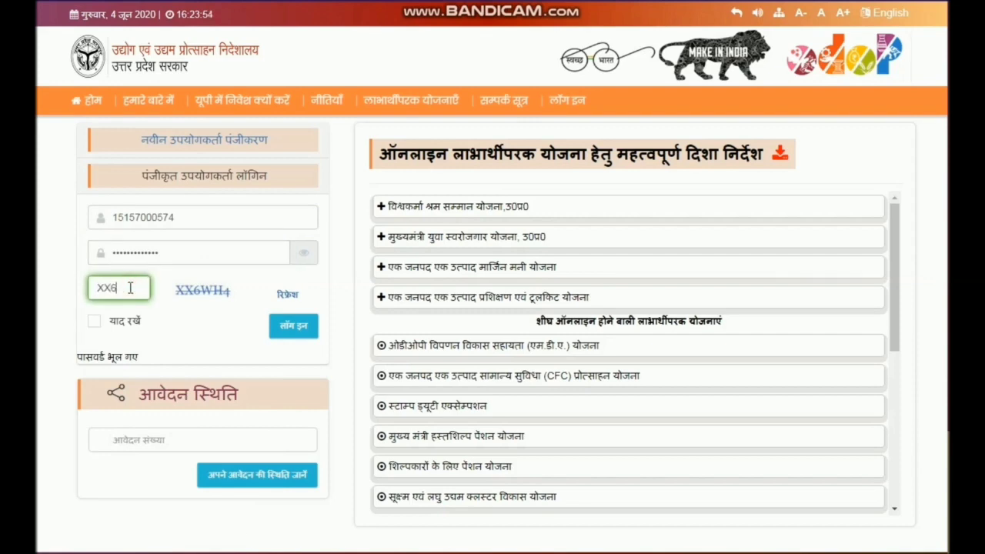
type("WH4")
left_click(293, 328)
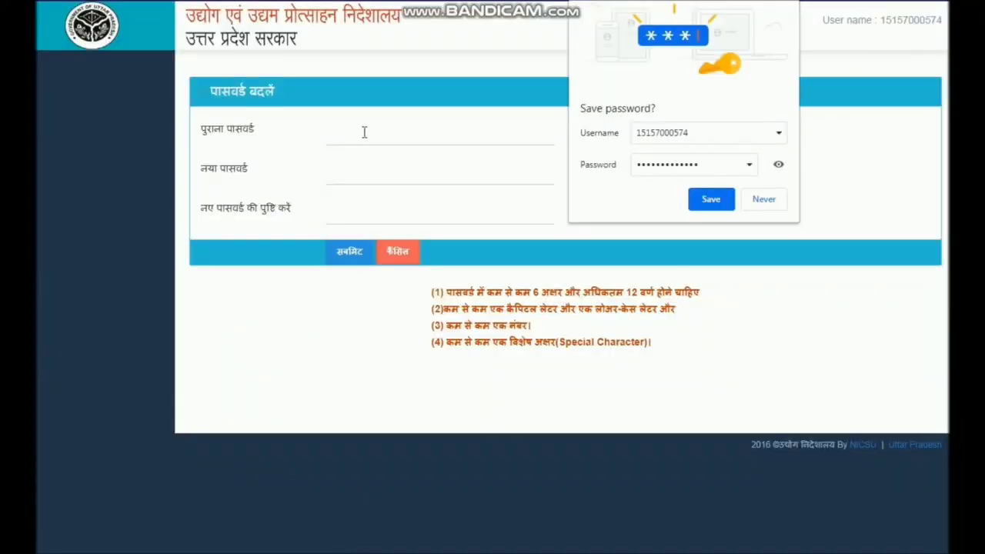
left_click(761, 206)
- Change the account password by entering the old password and the new password with its confirmation, and submit the form
left_click(363, 136)
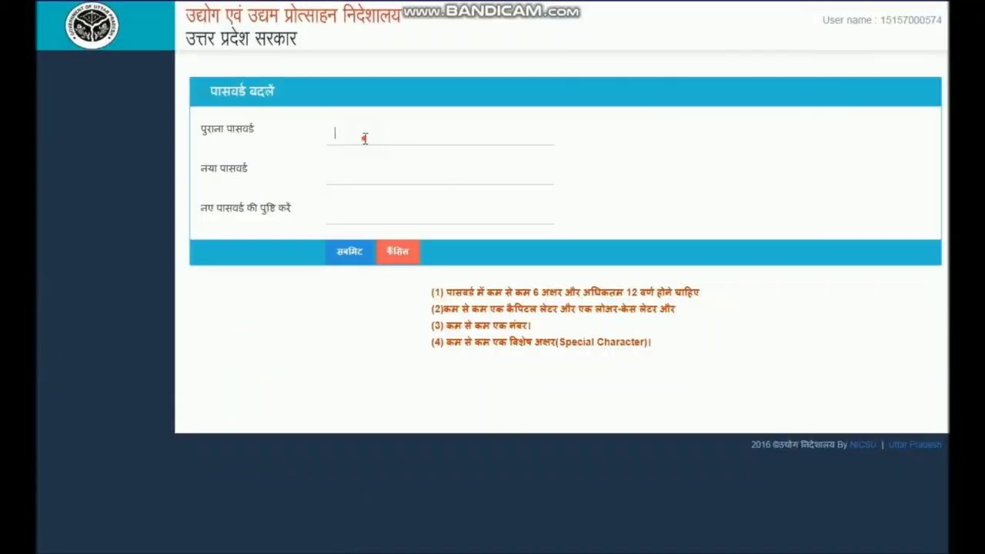
key("ctrl+v")
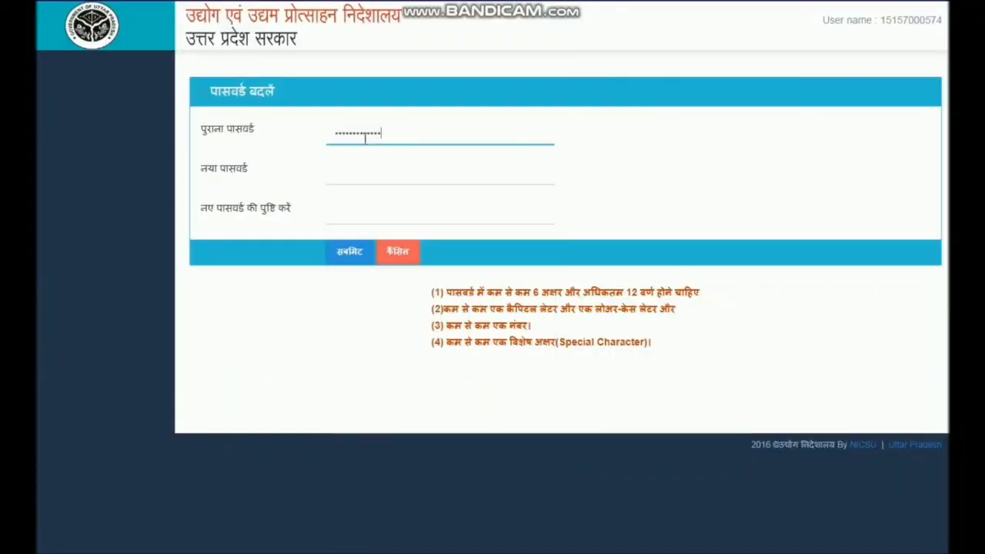
key("Tab")
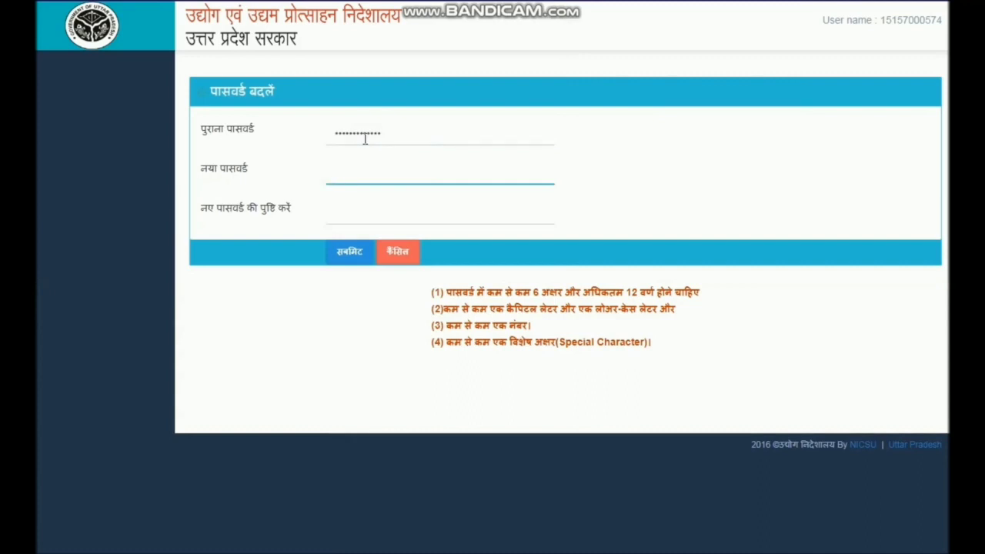
type("*********")
key("Tab")
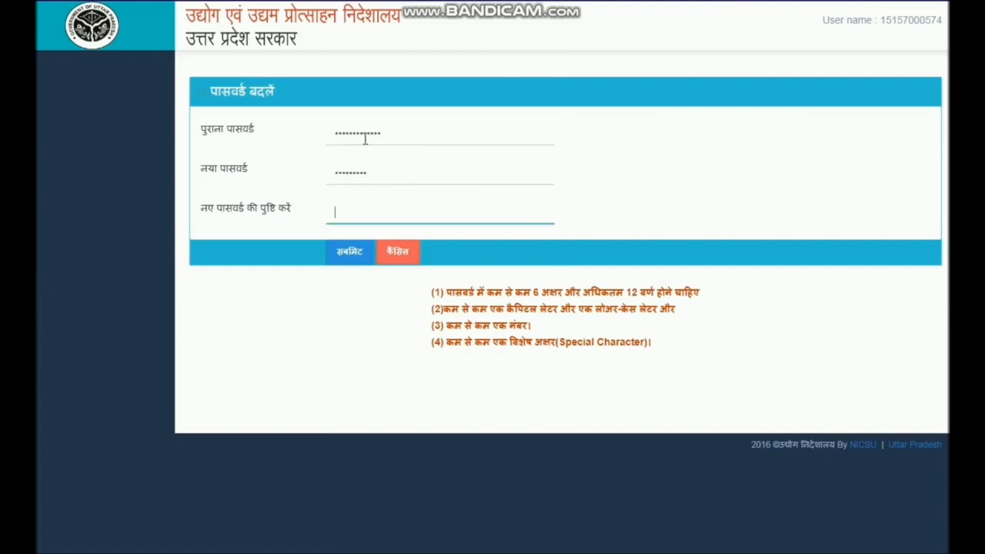
type("*********")
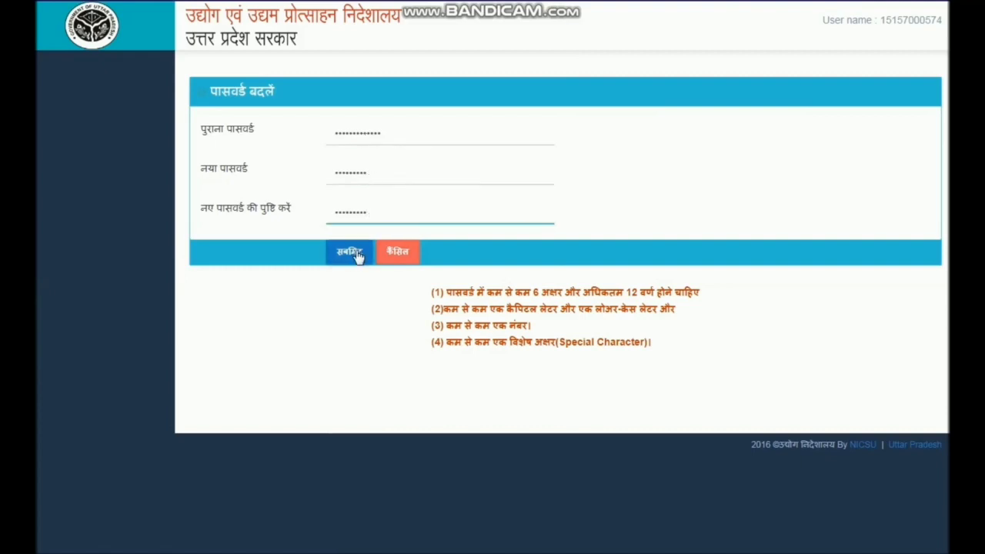
left_click(353, 256)
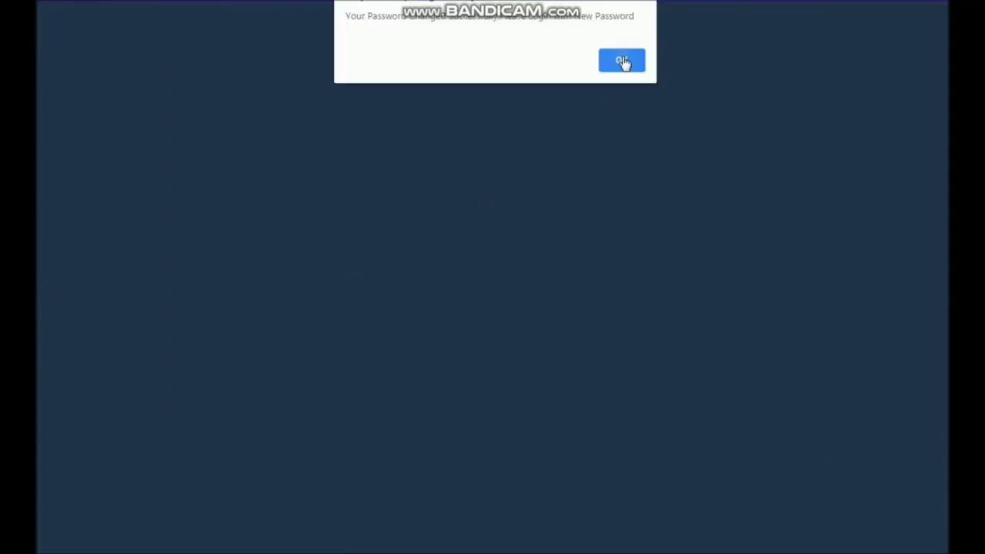
left_click(623, 62)
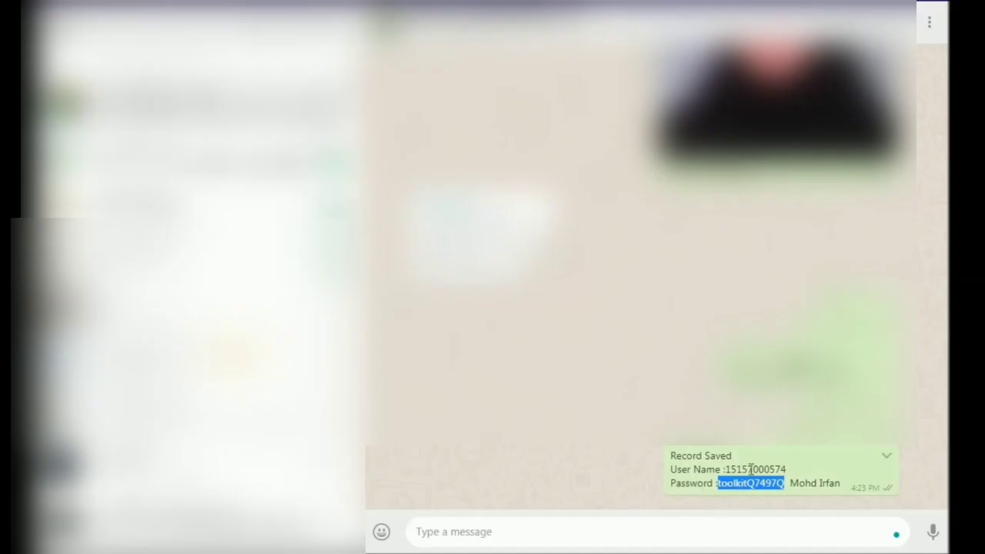
- Accept the browser's password update and fill the login form's username field with the username copied from the WhatsApp message
double_click(750, 468)
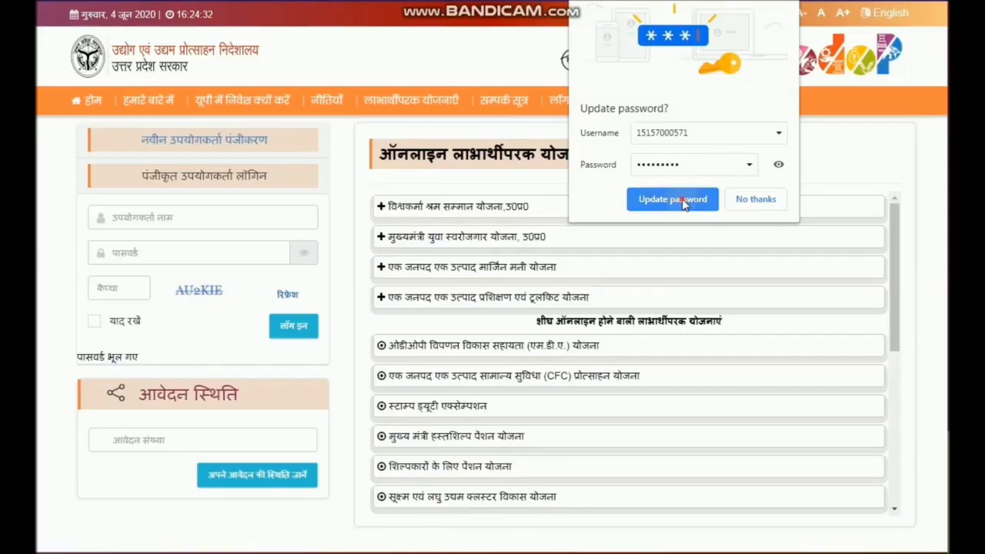
left_click(673, 200)
left_click(165, 218)
key("ctrl+v")
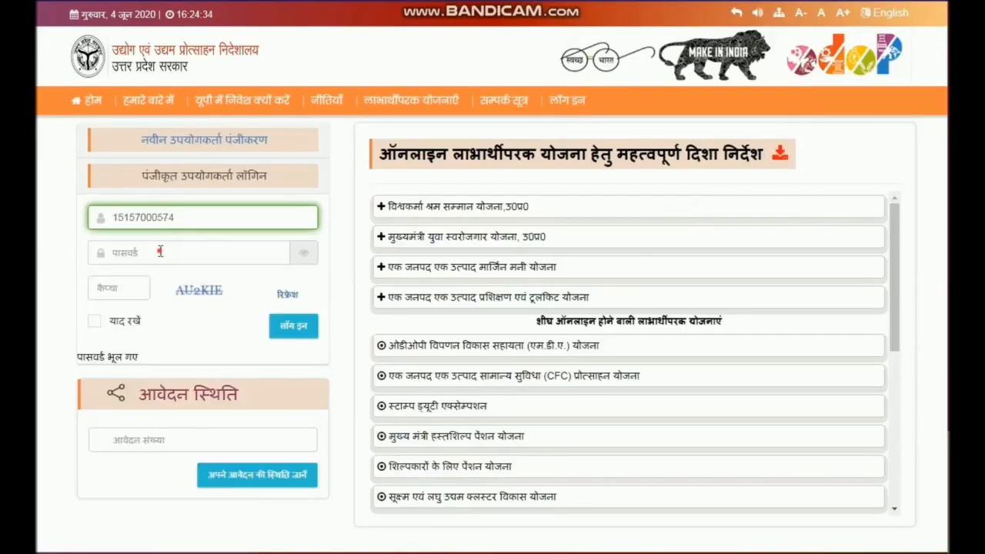
- Enter the new account password and the displayed captcha code in the login form, and log in
left_click(160, 252)
type("•••••")
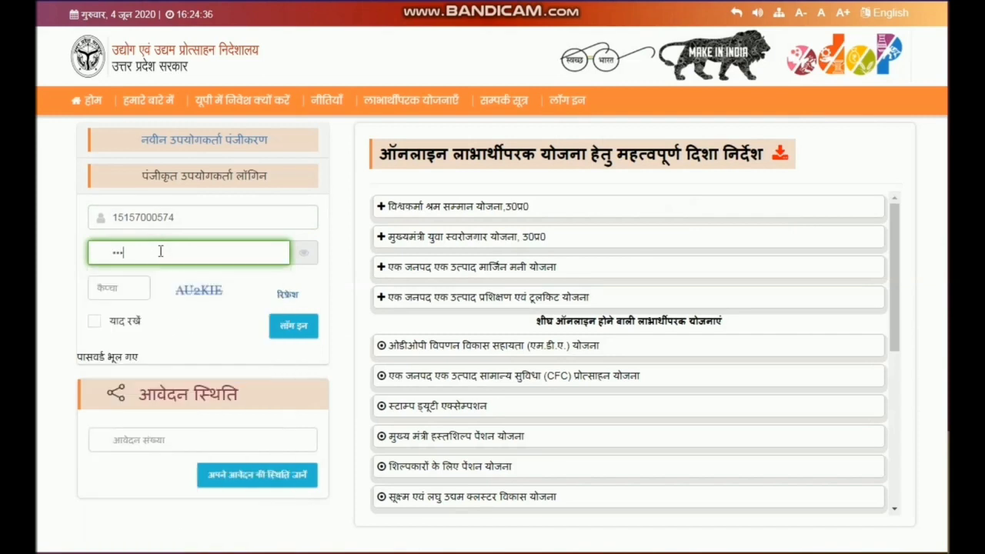
type("••••")
key("Tab")
type("A")
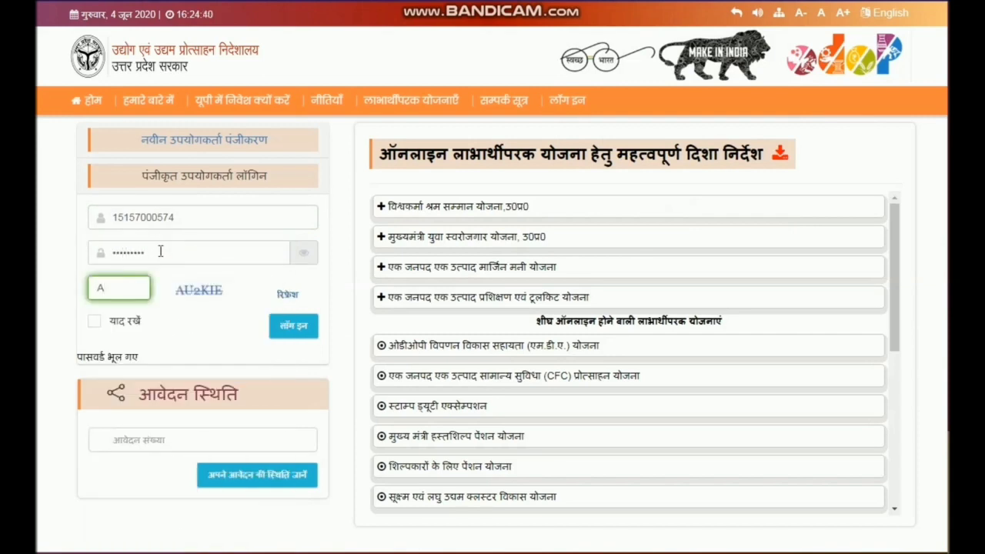
type("U2KIE")
left_click(299, 337)
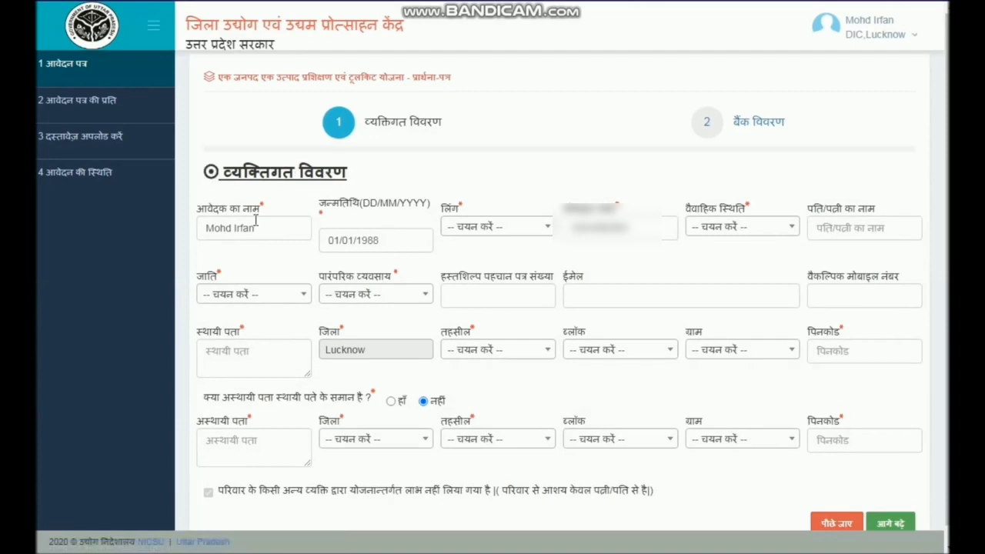
- Set the gender to Male, marital status to Unmarried, caste to Minority and traditional occupation to Chickan Kari in the personal details
left_click(501, 235)
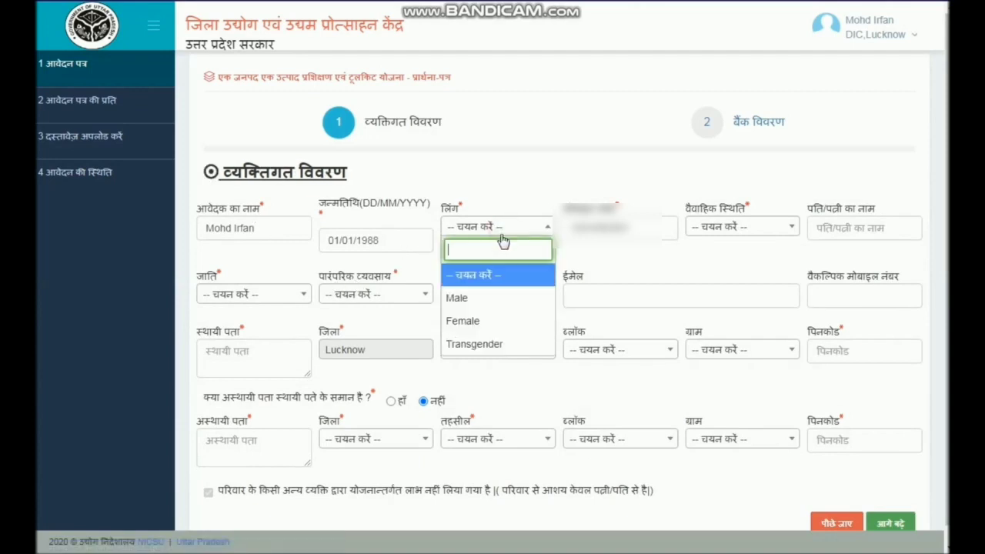
left_click(483, 298)
left_click(741, 233)
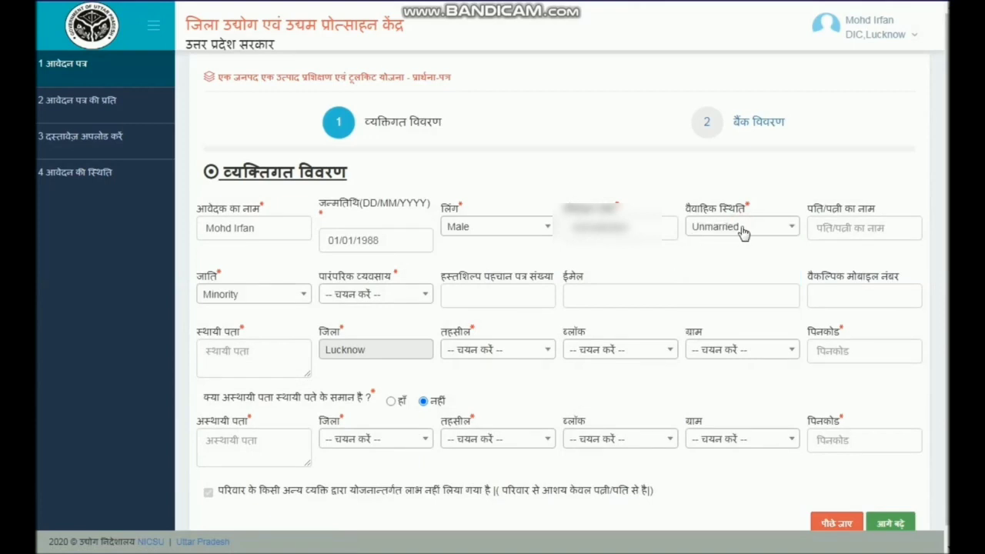
left_click(743, 233)
left_click(743, 233)
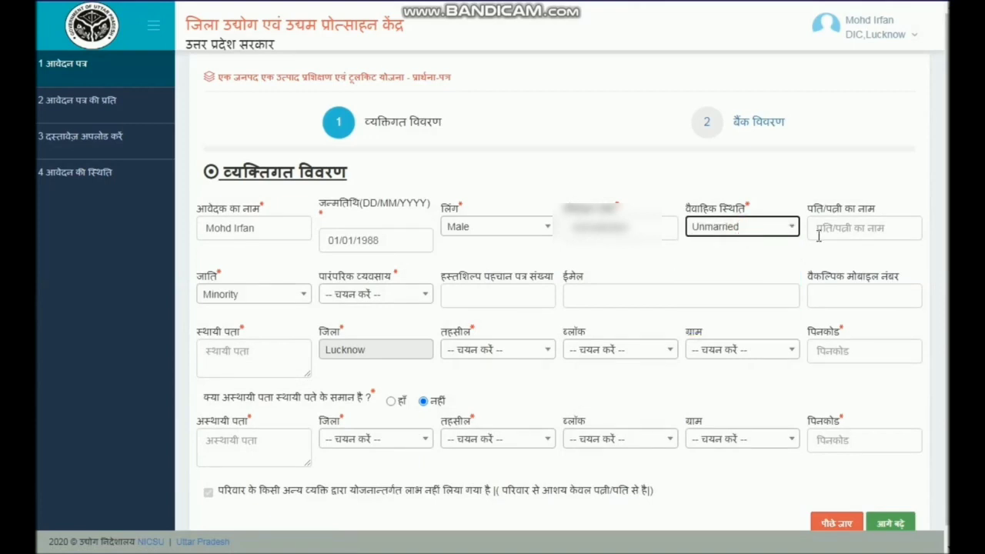
left_click(374, 299)
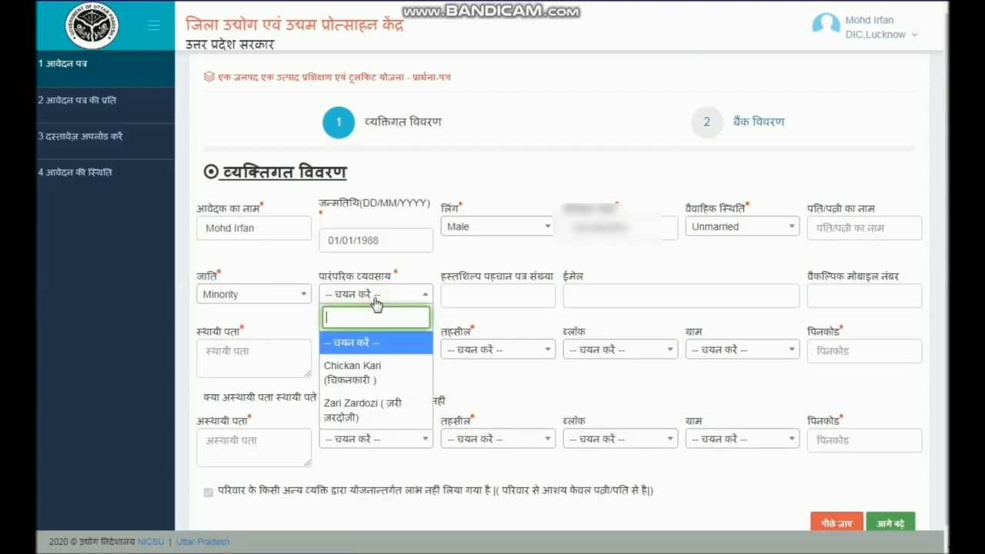
left_click(361, 380)
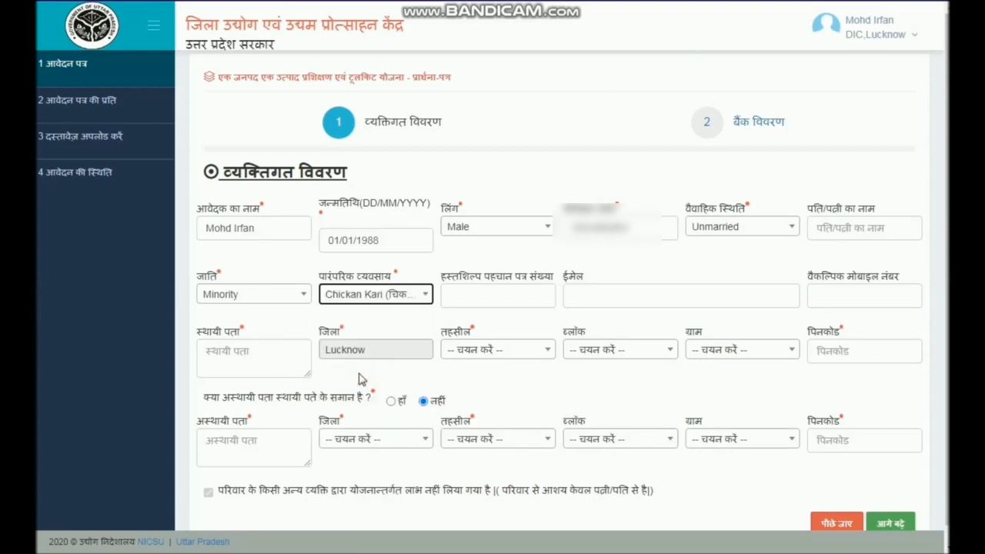
- Open the applicant's artisan identity card image and enter its card number in the form's handicraft identity card field
left_click(492, 294)
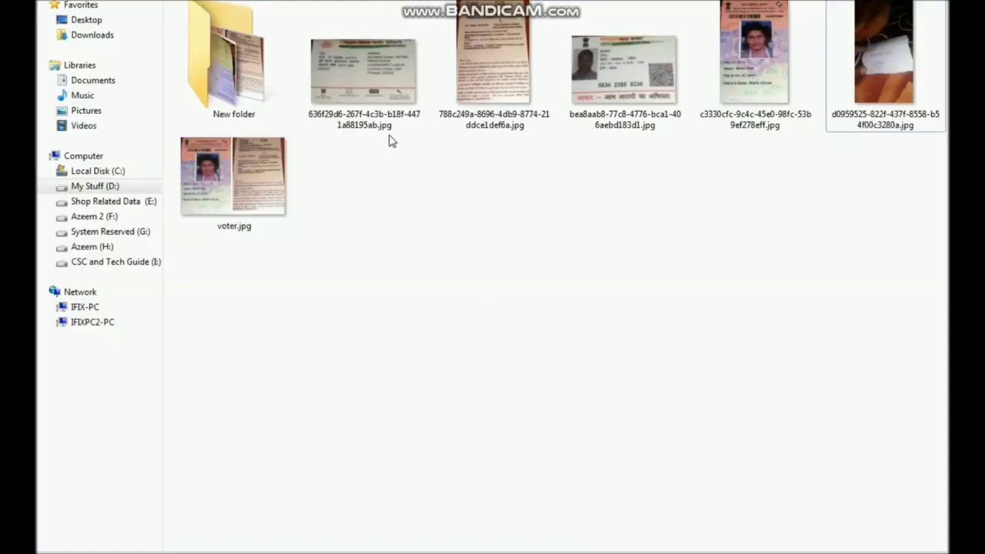
double_click(227, 61)
left_click(788, 160)
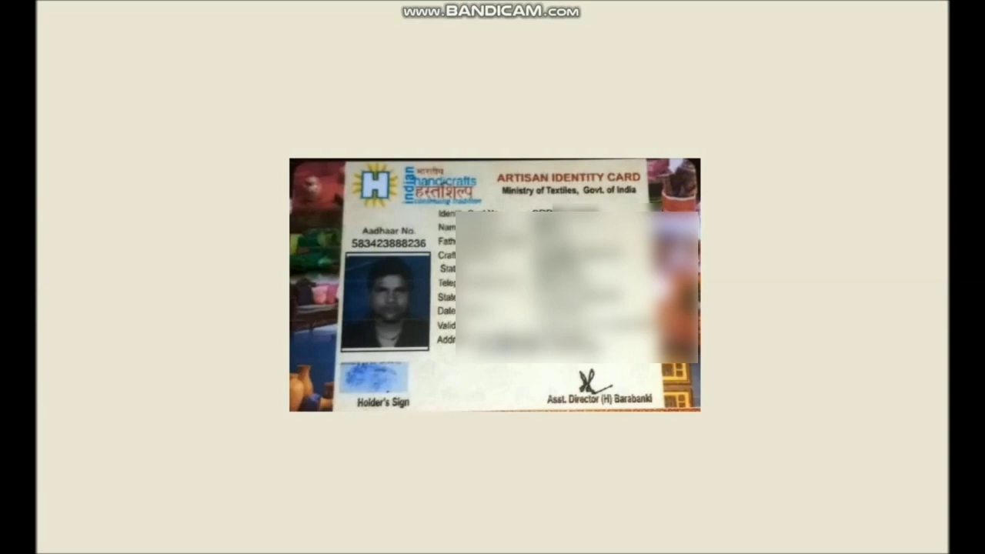
mouse_move(143, 552)
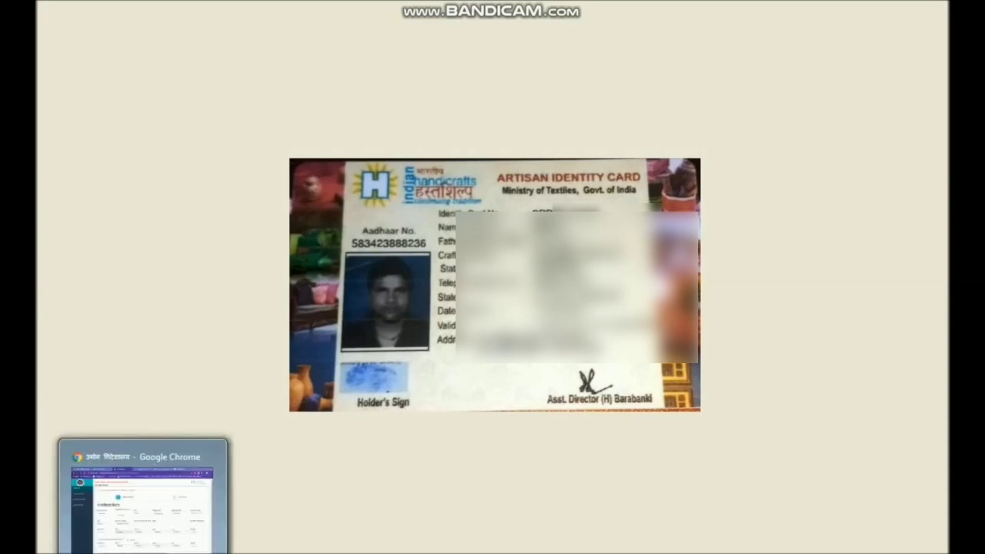
left_click(143, 500)
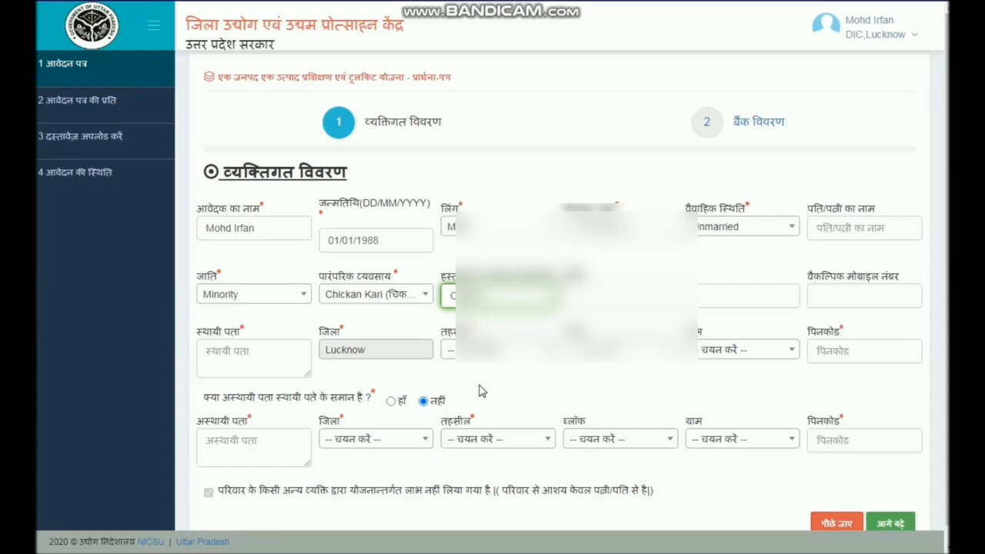
- Check the entered card number against the artisan card image, leave the email blank and fill in the alternative mobile number
key("alt+Tab")
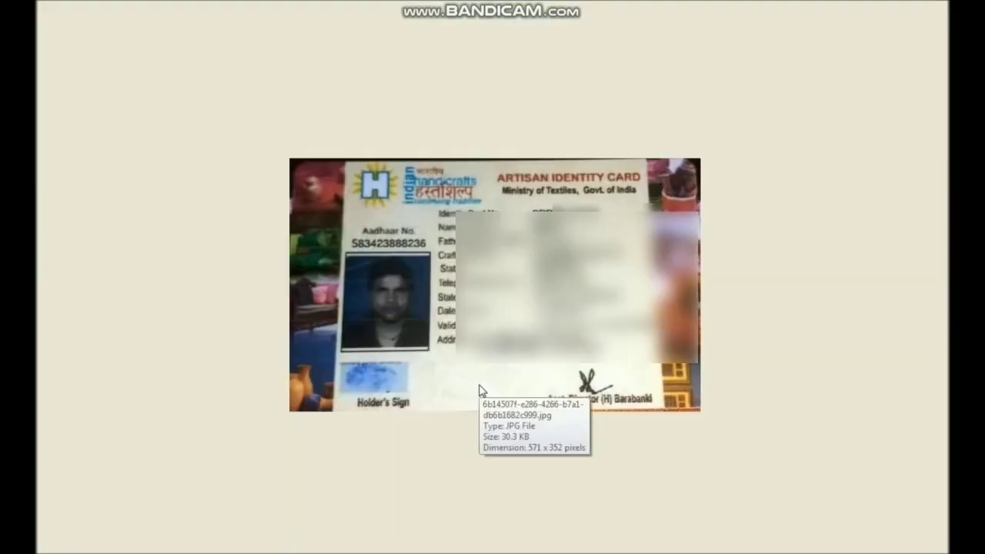
key("alt+Tab")
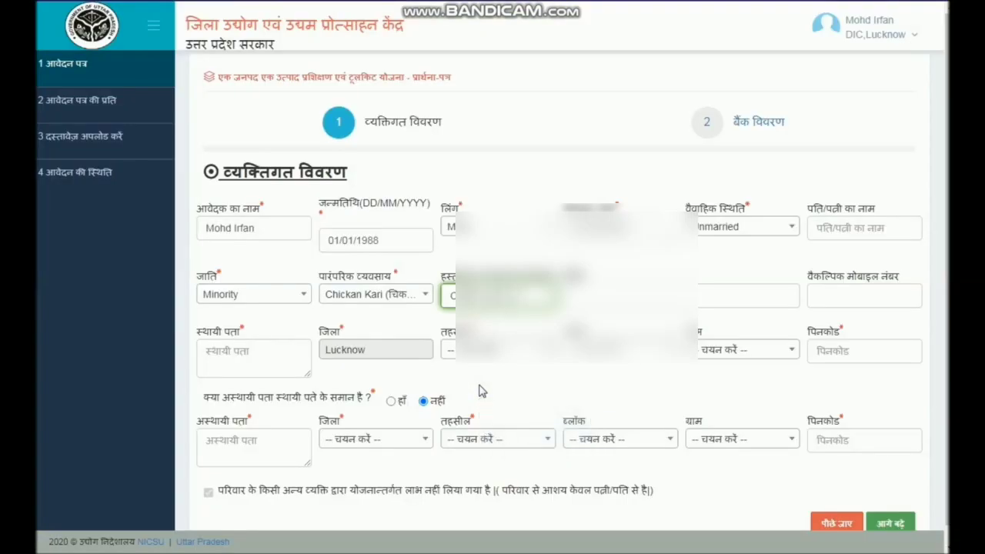
key("alt+Tab")
key("alt+Tab")
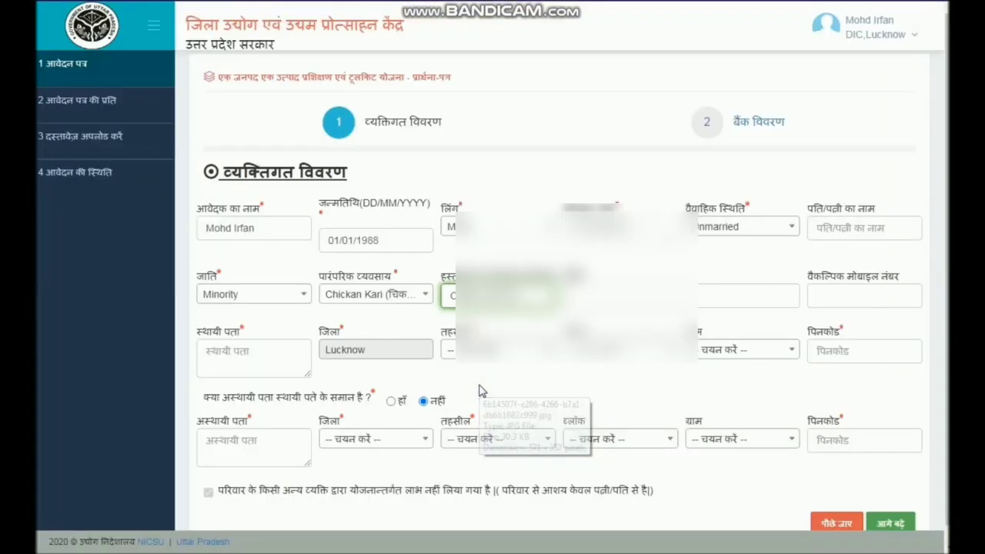
key("Tab")
key("Tab")
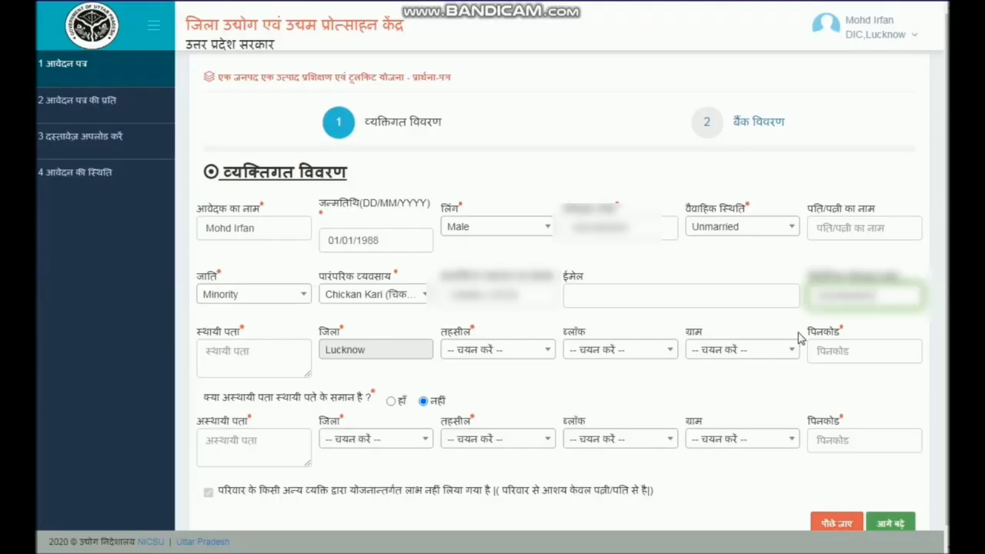
- Fill in the applicant's permanent address in the personal details form
key("Tab")
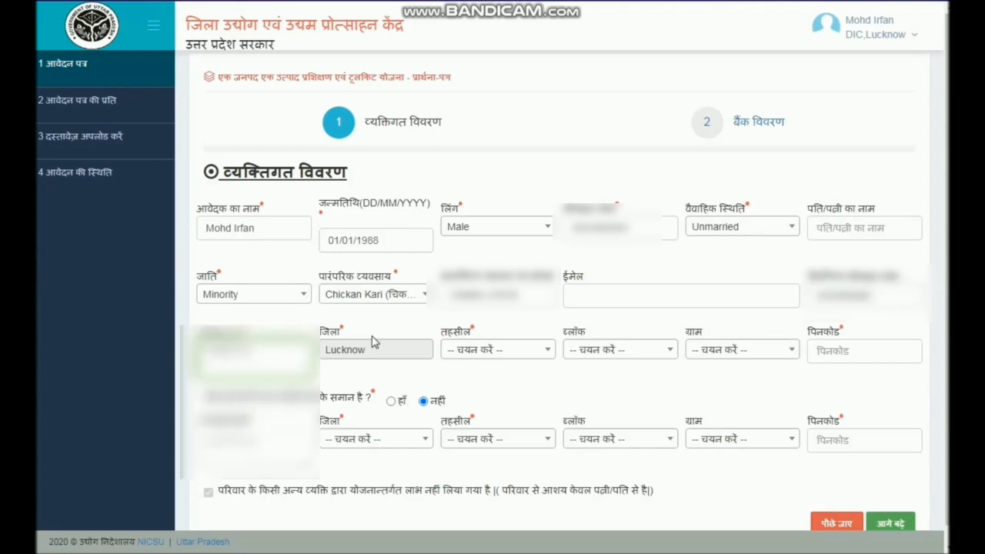
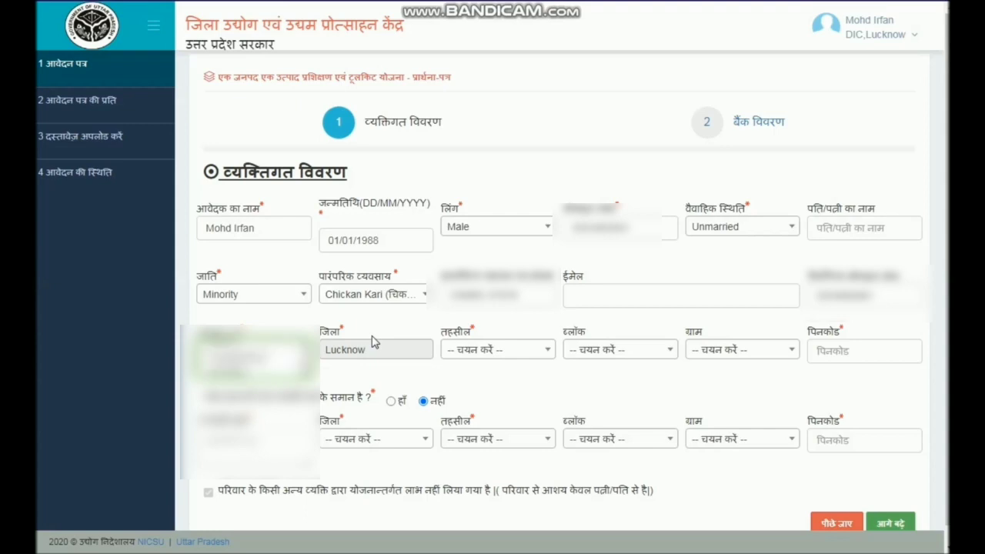
- Select Lucknow as the tehsil of the permanent address and enter its postal code
left_click(466, 351)
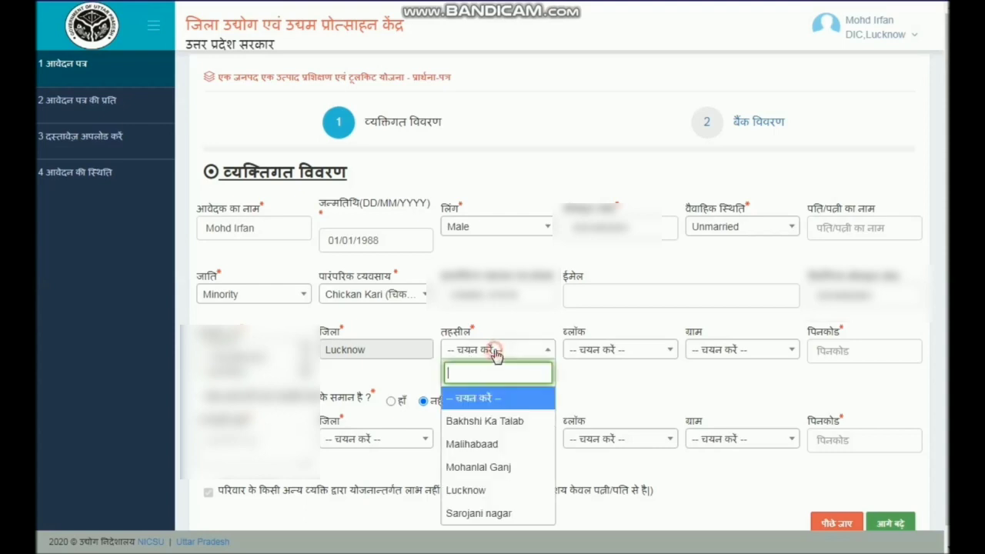
left_click(468, 490)
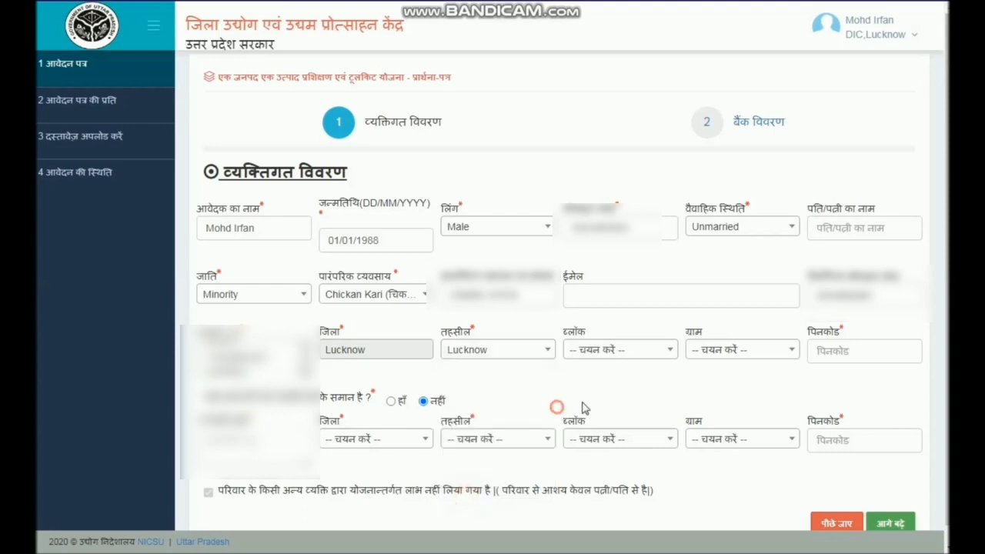
left_click(852, 349)
type("226003")
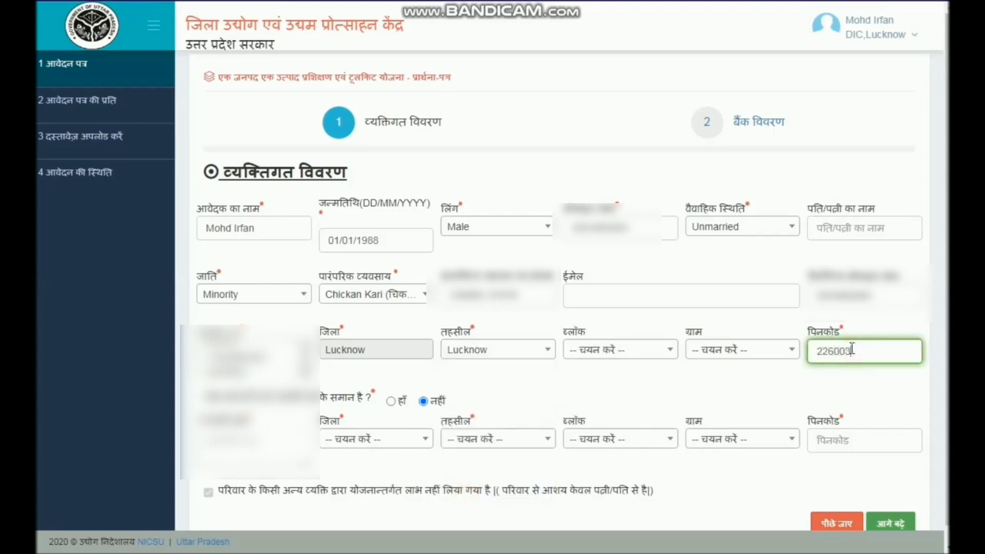
key("Tab")
- Mark the temporary address as the same as the permanent one and proceed to the bank details
left_click(391, 401)
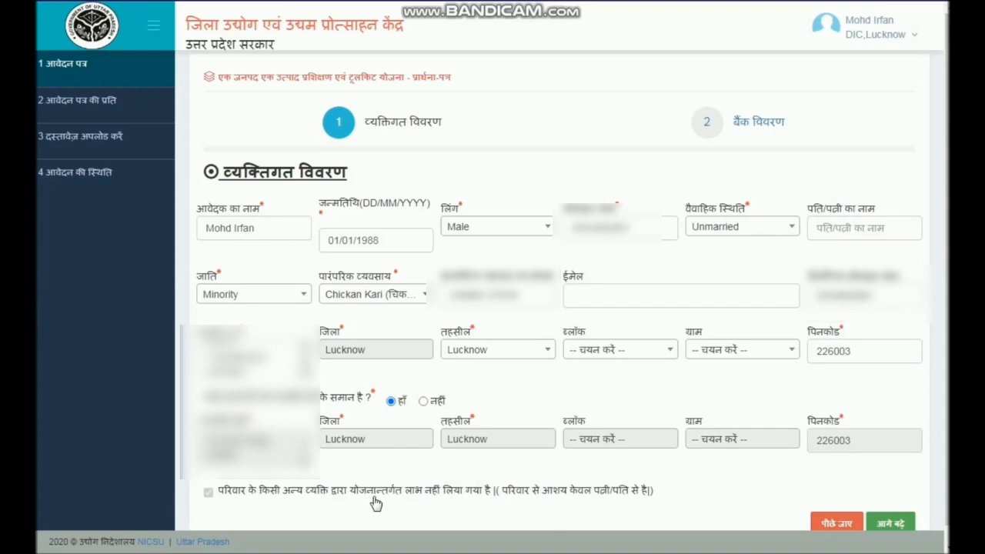
scroll(376, 503, "down", 1)
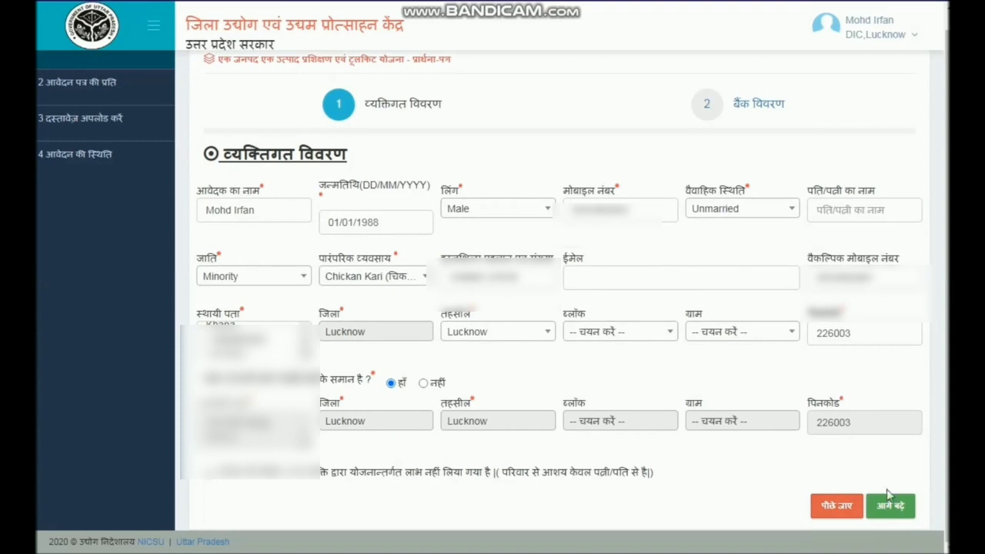
left_click(896, 513)
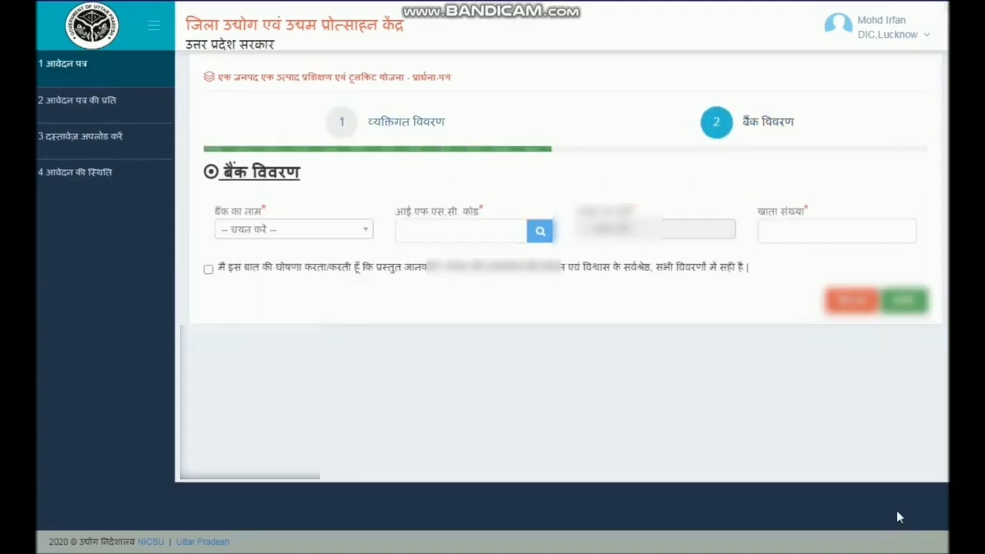
- Select Andhra Bank as the bank, search the bank details for "chowk" and choose the matching branch for the IFSC code
left_click(349, 230)
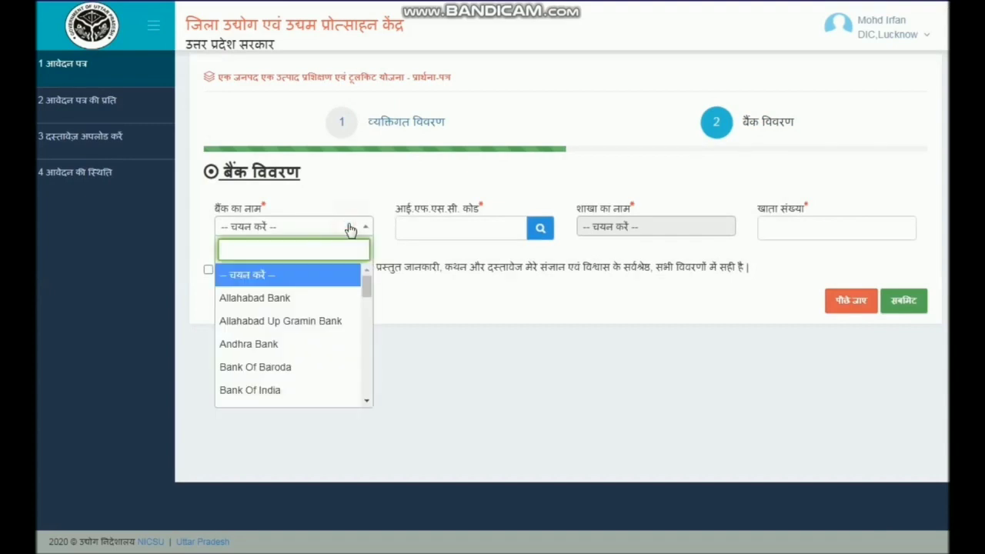
type("andr")
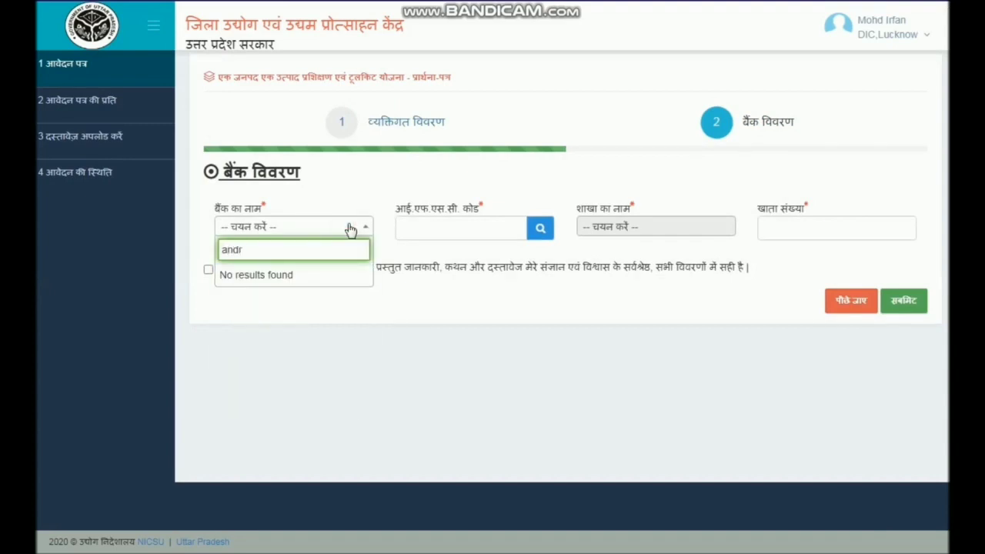
key("BackSpace")
left_click(282, 274)
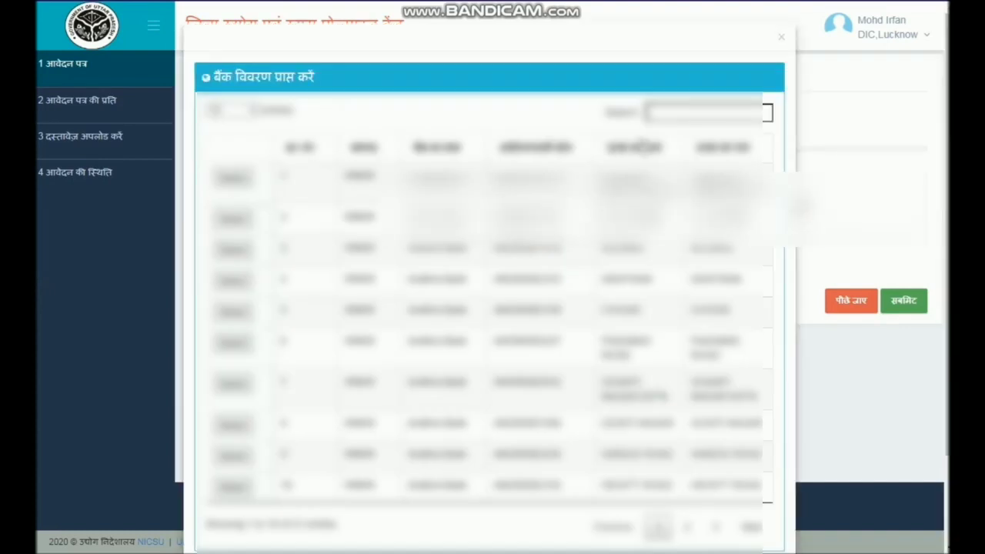
left_click(675, 112)
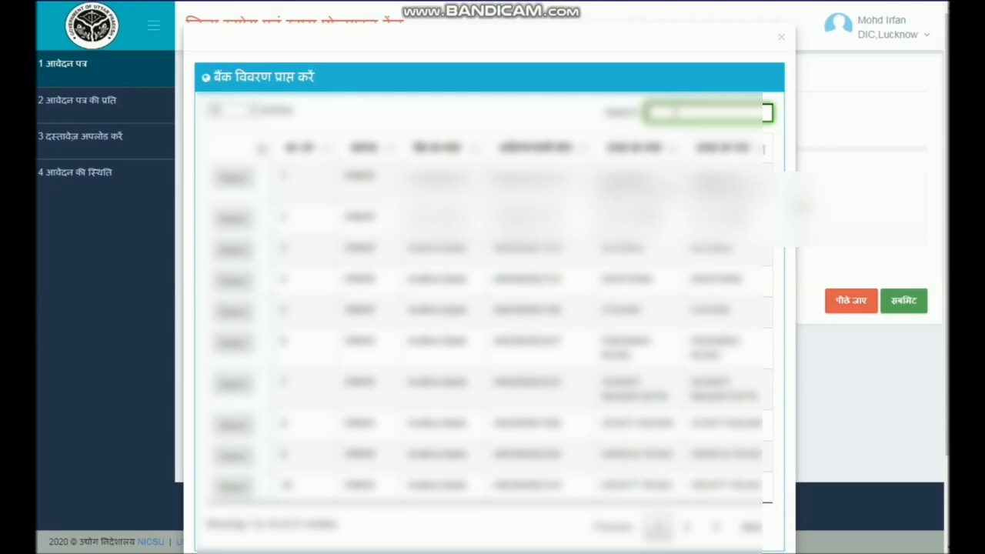
type("chowk")
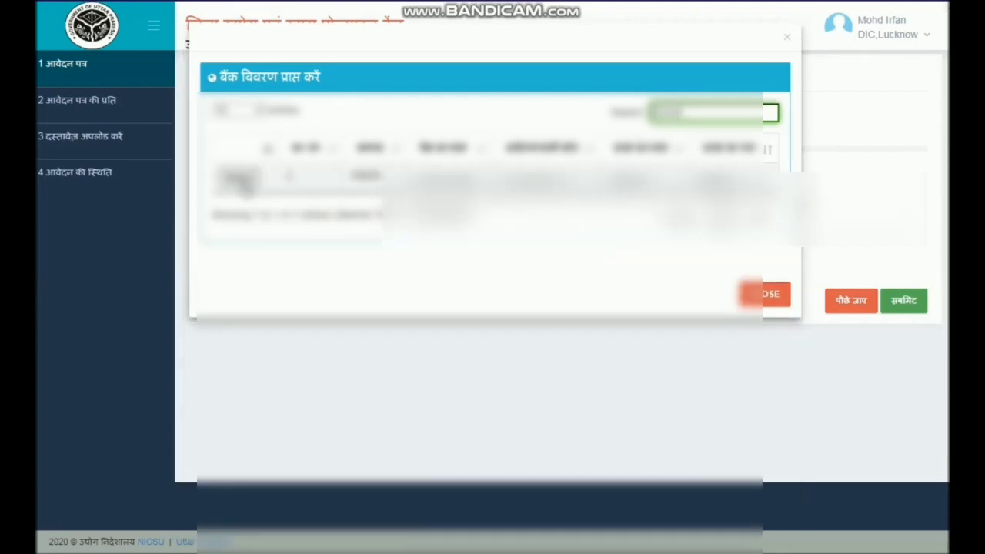
left_click(239, 179)
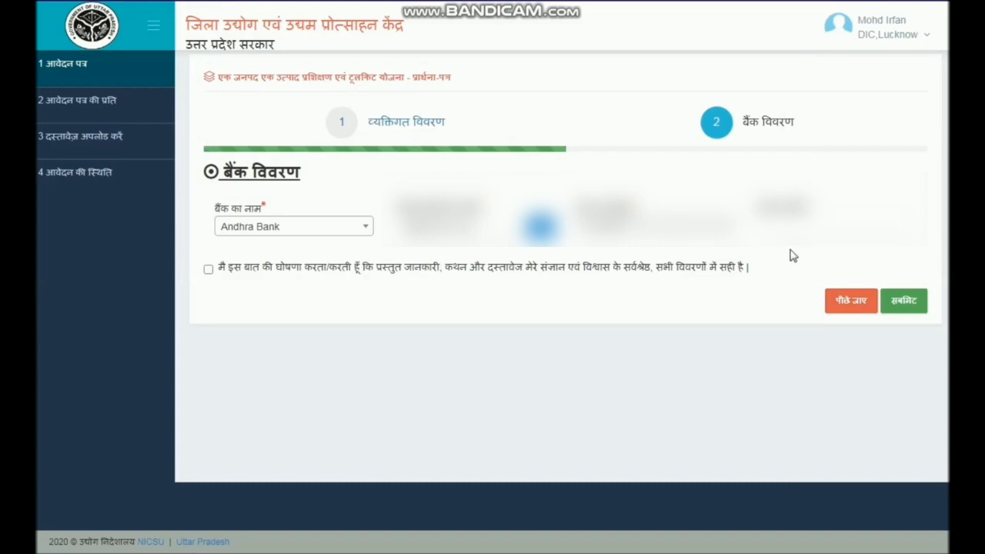
- Enter the applicant's bank account number, try to submit the application form and dismiss the alert
left_click(803, 226)
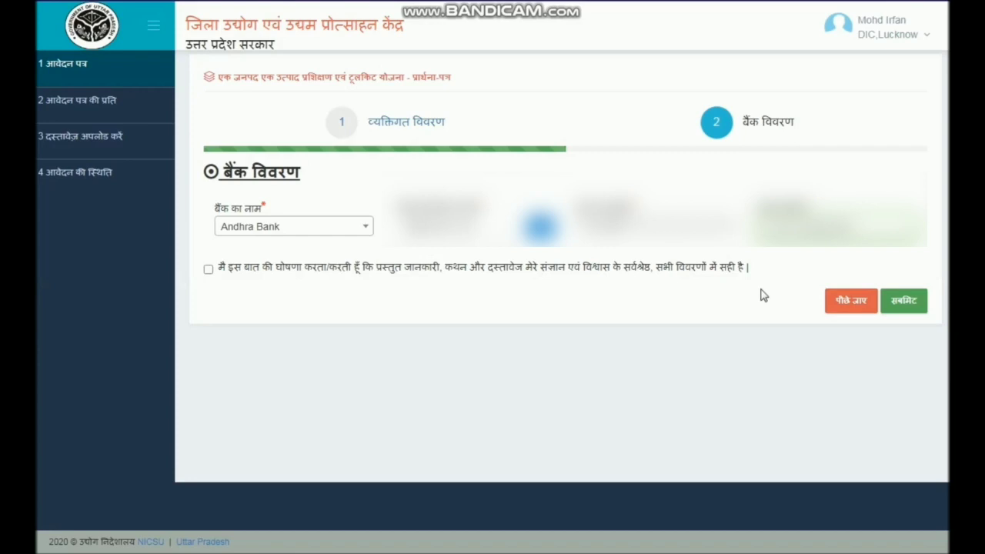
left_click(904, 302)
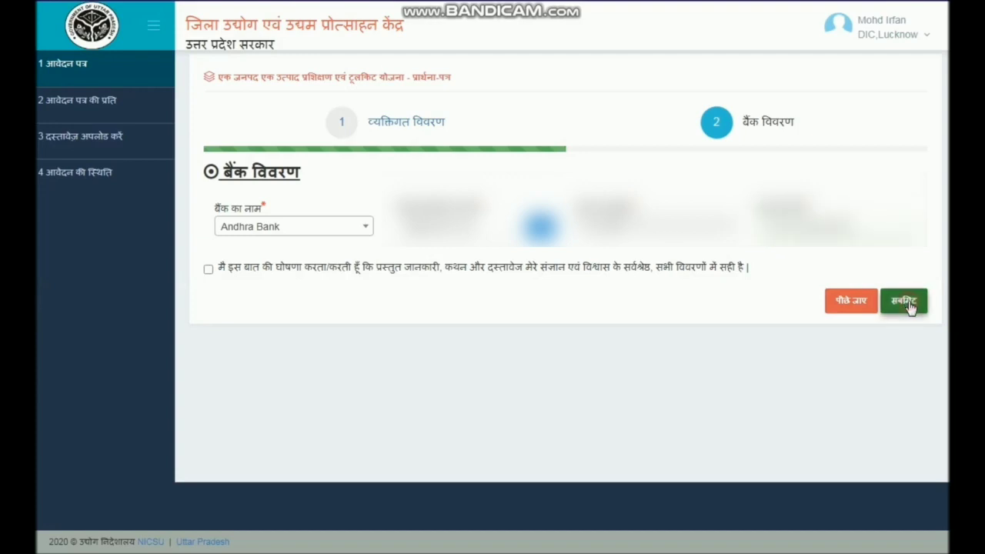
left_click(625, 345)
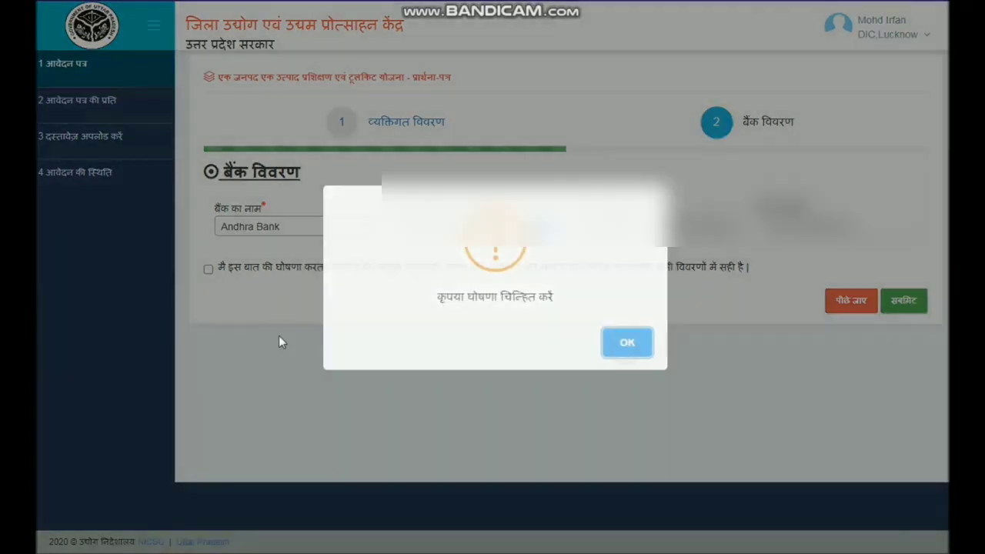
- Accept the declaration that the information is correct, submit the application form and proceed to the part 2 document upload
left_click(208, 269)
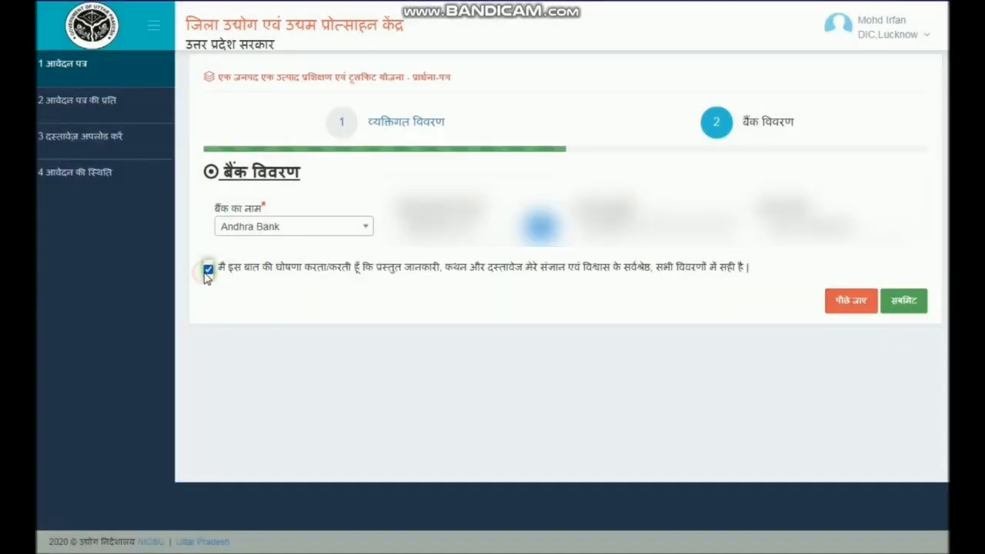
left_click(903, 301)
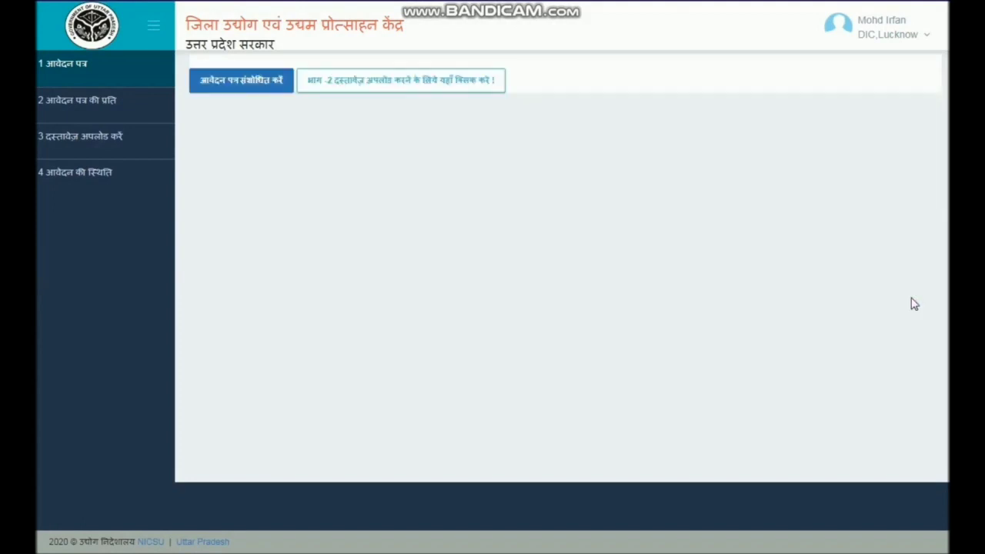
left_click(374, 91)
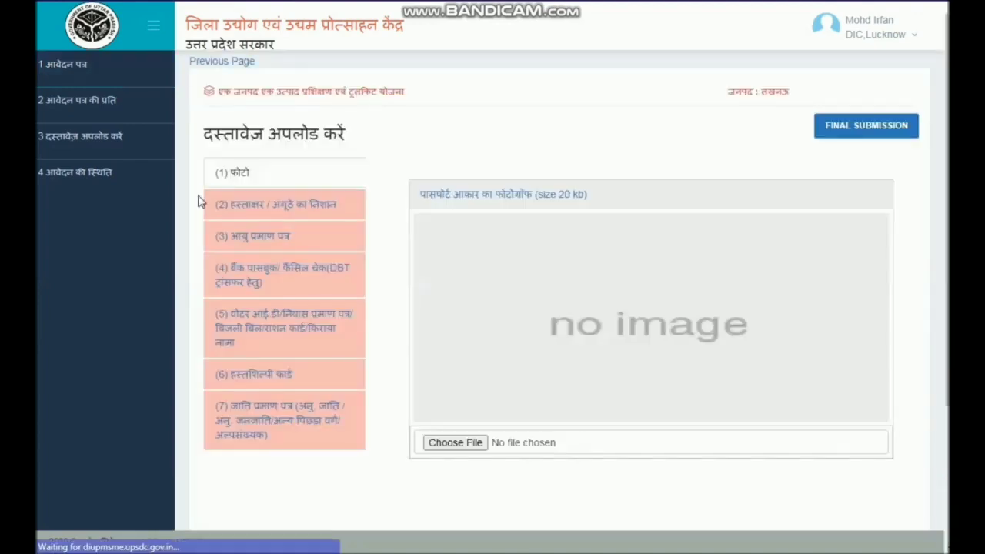
- Start choosing a file for the passport-size photo and go up to the folder that holds the individual applicants' folders
left_click(455, 443)
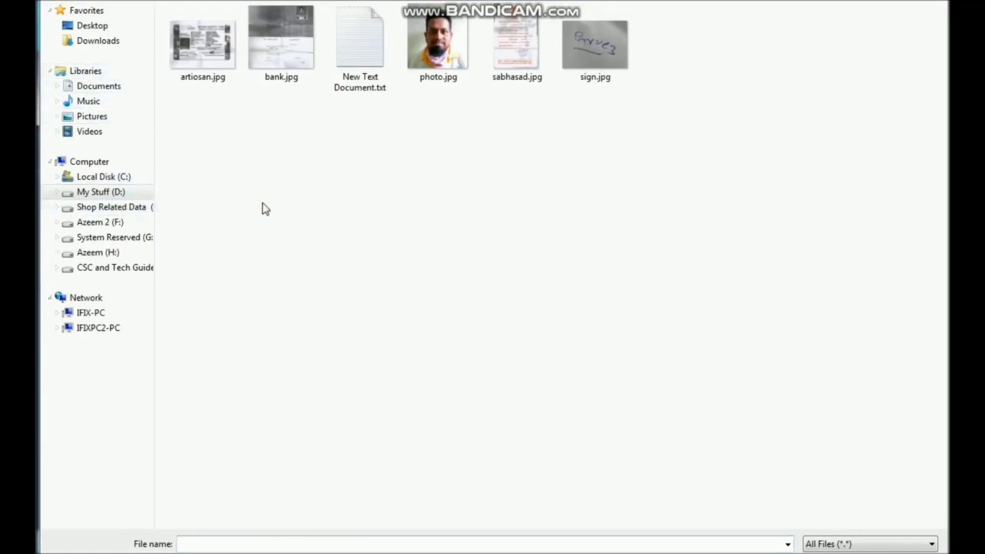
key("BackSpace")
key("Up")
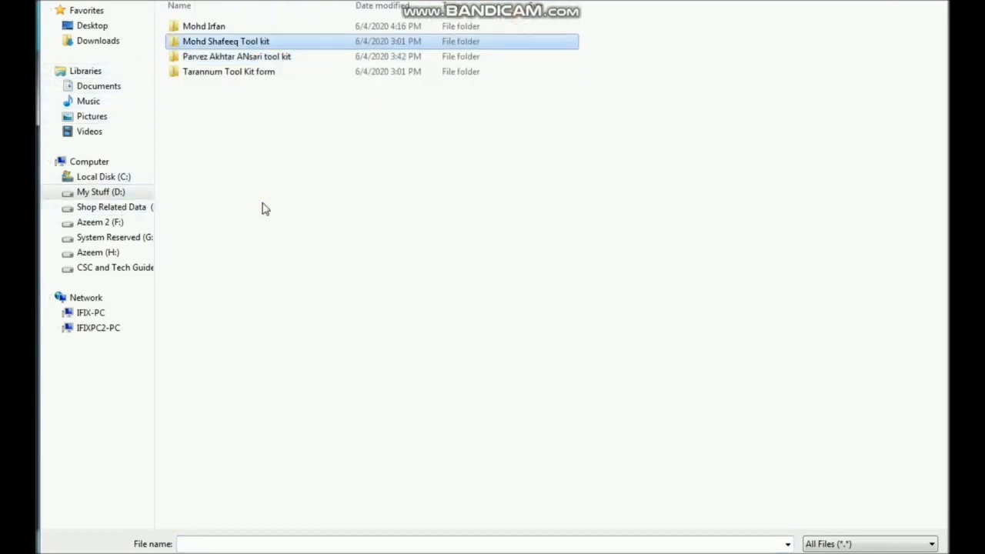
key("Return")
key("Right")
key("Left")
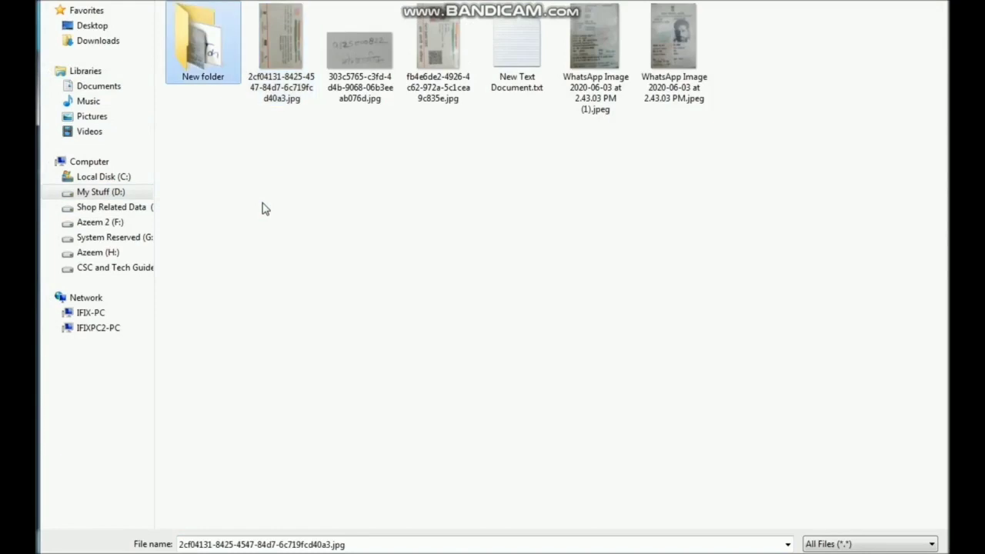
key("Return")
key("Return")
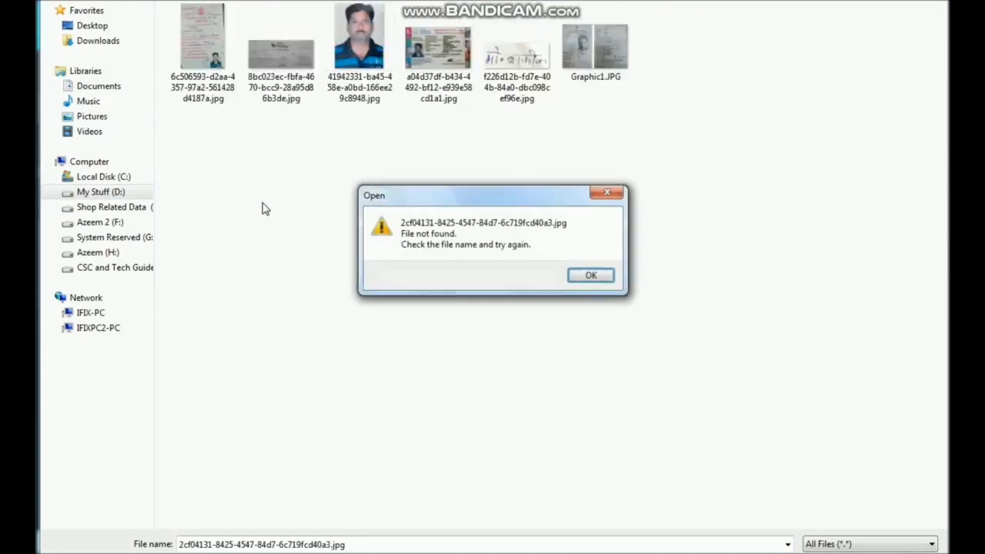
left_click(612, 277)
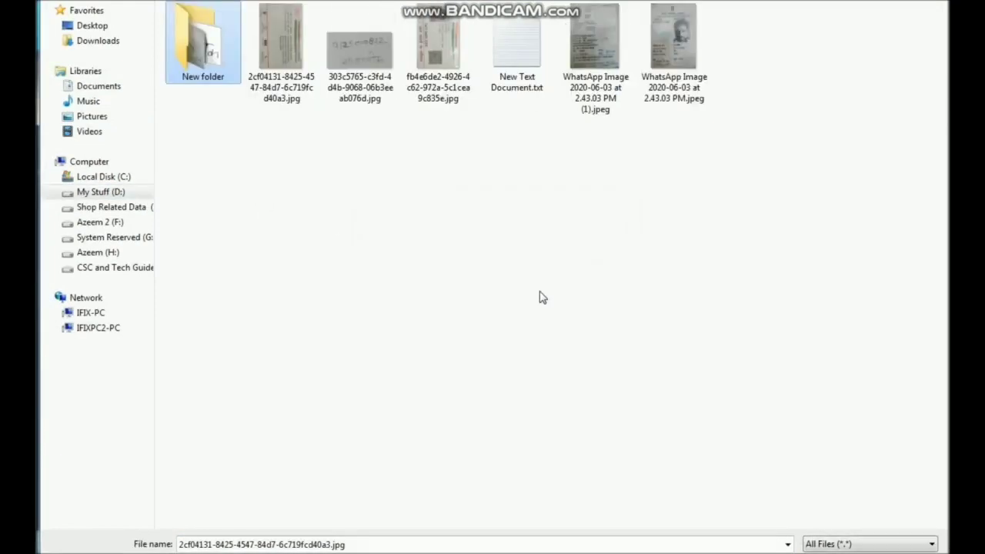
key("BackSpace")
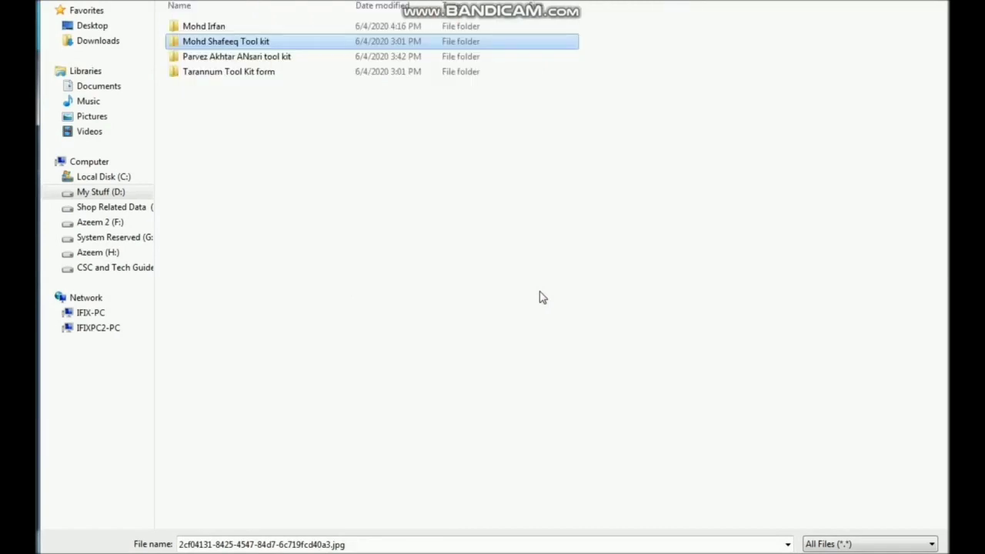
- Open the current applicant's folder and its New folder, and upload the portrait 4eea7330-d427-404a-9034-f86c38bc5745.jpg as the passport-size photo
key("Down")
key("Down")
key("Up")
key("Up")
key("Return")
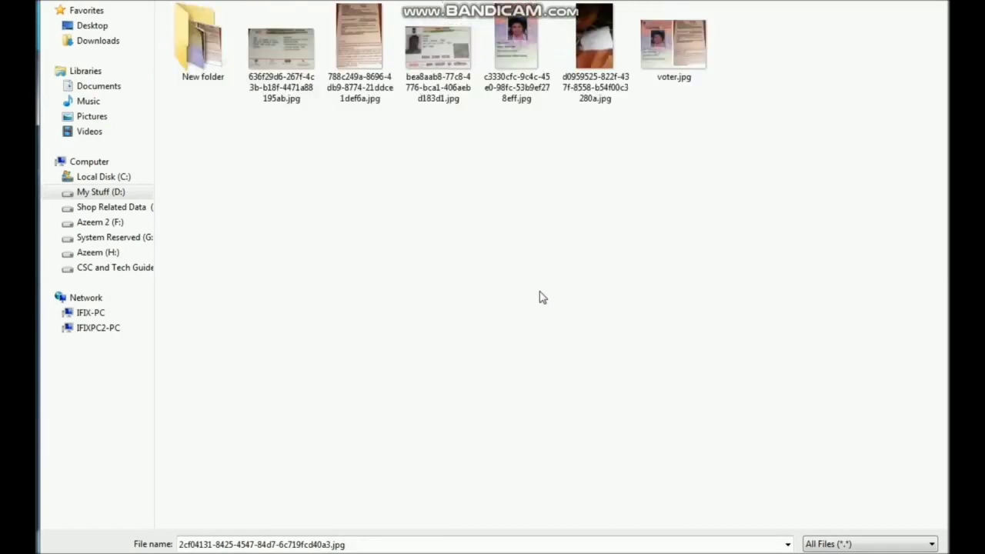
key("Return")
key("Right")
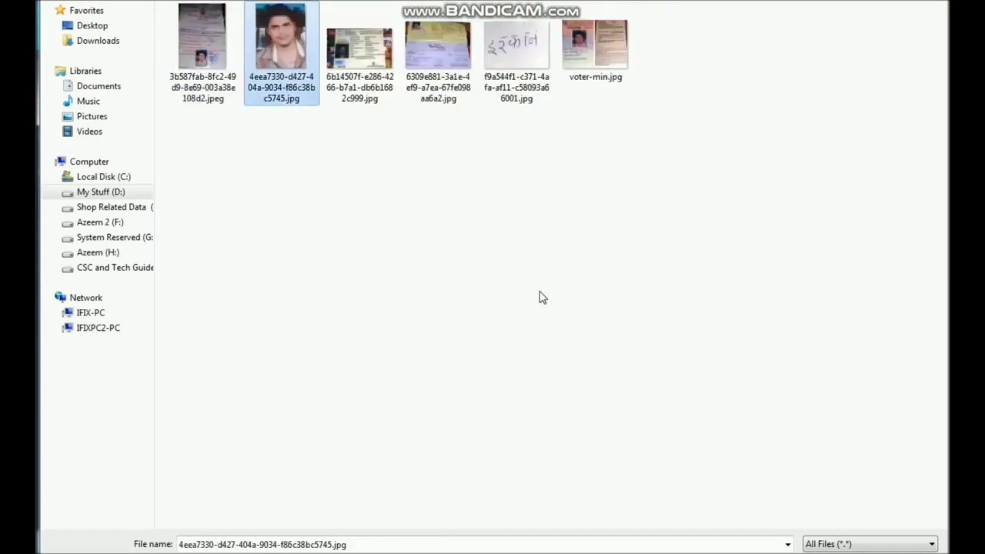
scroll(541, 297, "up", 3, "ctrl")
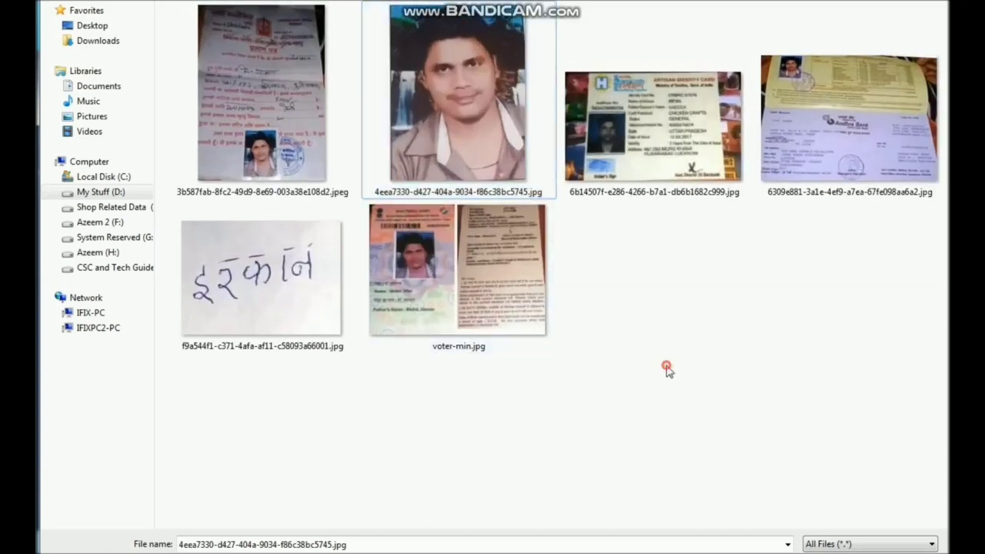
double_click(481, 115)
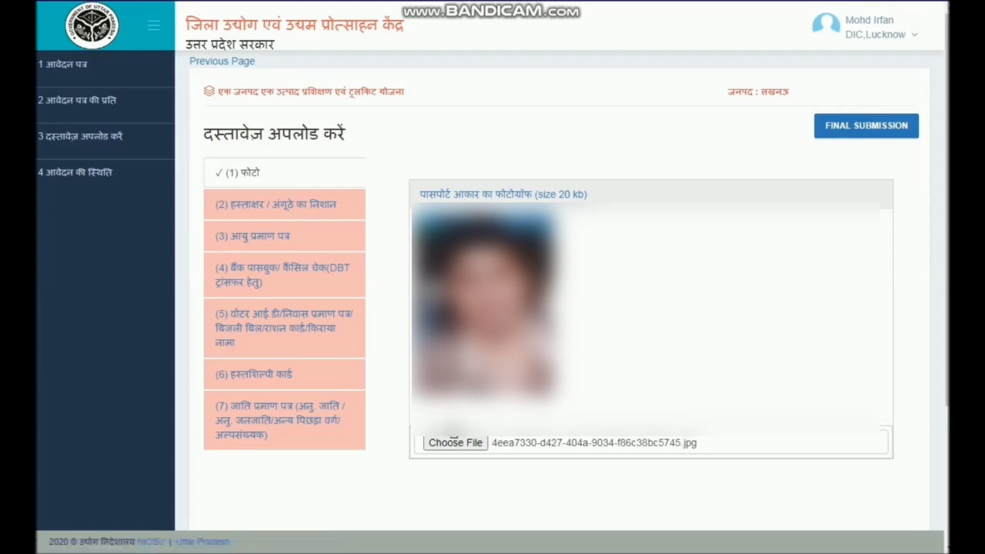
- Upload f9a544f1-c371-4afa-af11-c58093a66001.jpg as the signature and 3b587fab-8fc2-49d9-8e69-003a38e108d2.jpeg as the age certificate
left_click(285, 213)
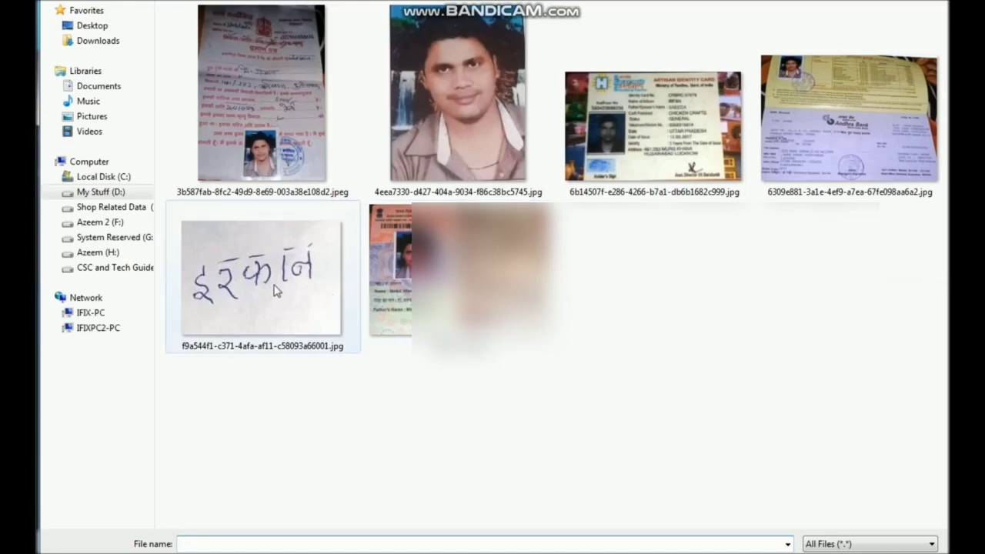
double_click(321, 340)
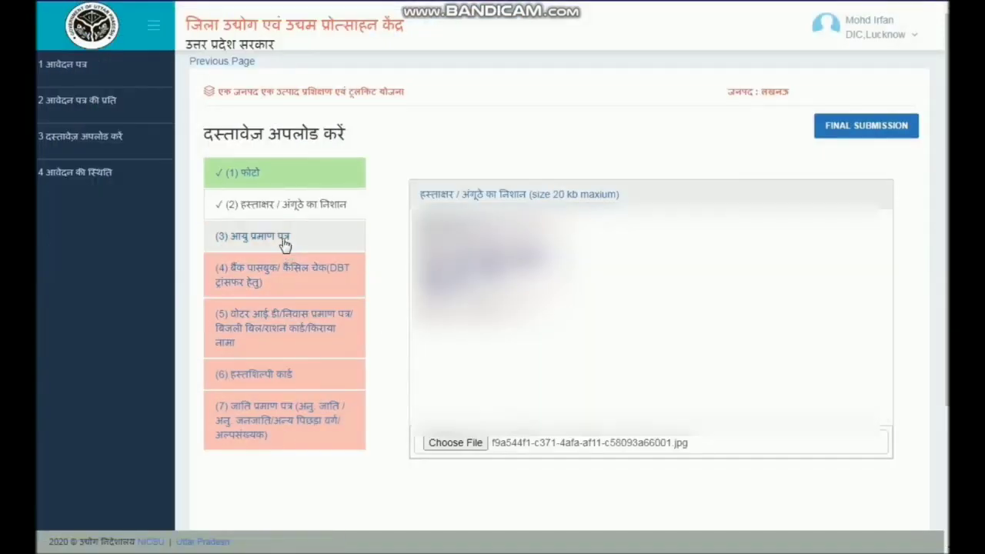
left_click(281, 235)
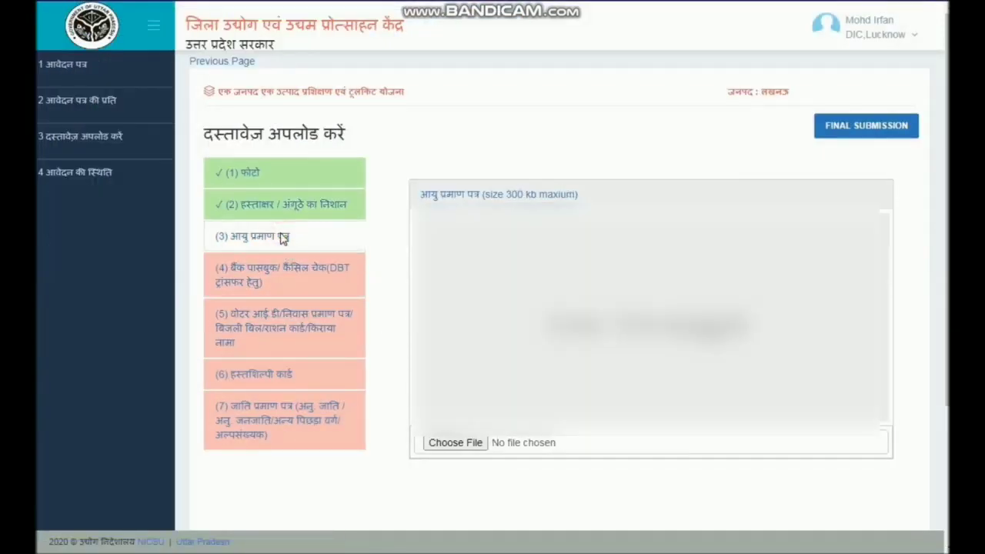
left_click(470, 445)
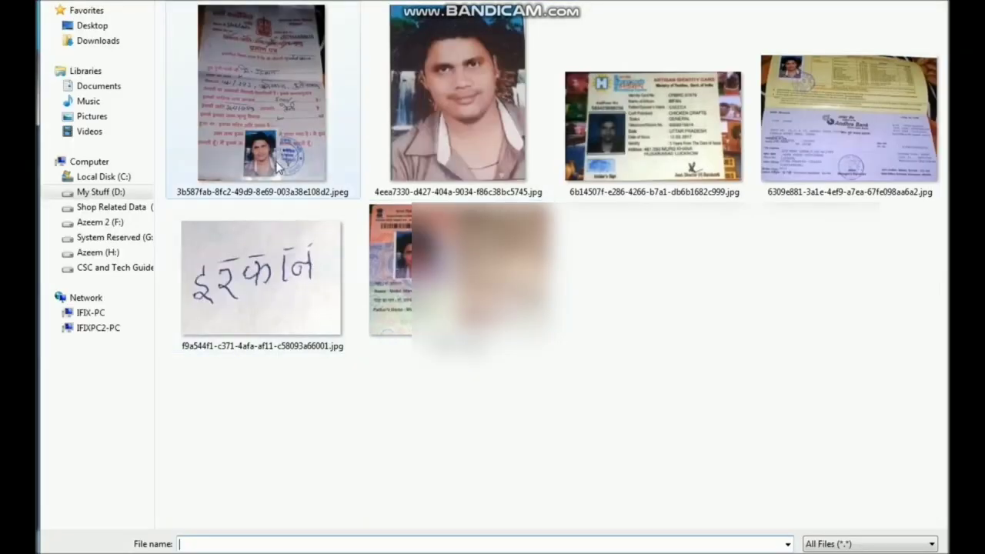
double_click(278, 166)
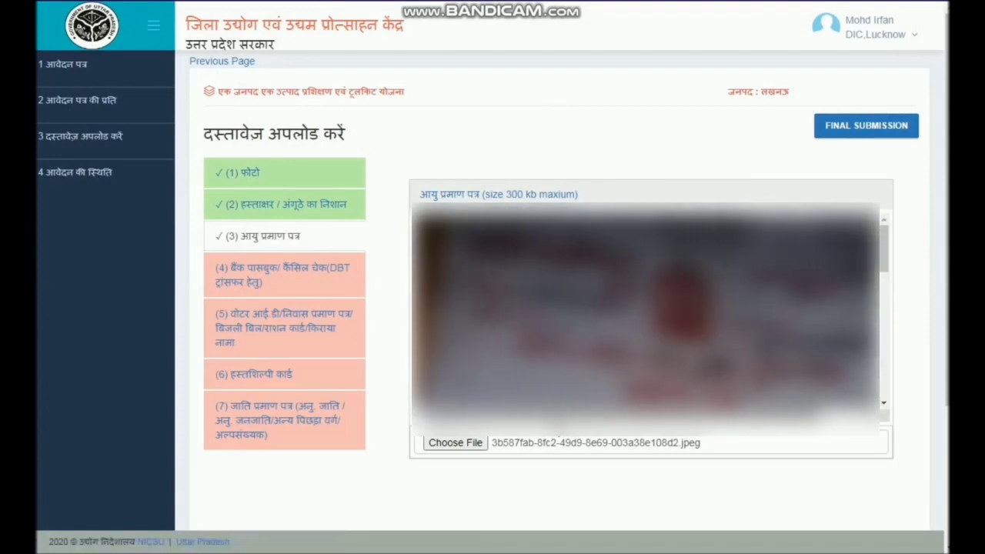
- Upload 6309e881-3a1e-4ef9-a7ea-67fe098aa6a2.jpg as the bank passbook and voter-min.jpg as the voter ID or residence proof
left_click(349, 270)
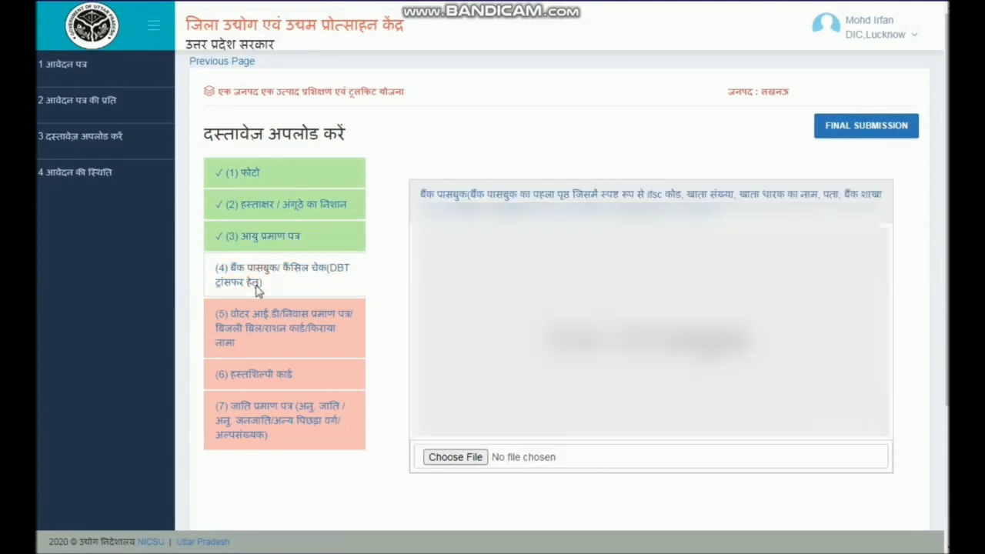
left_click(460, 459)
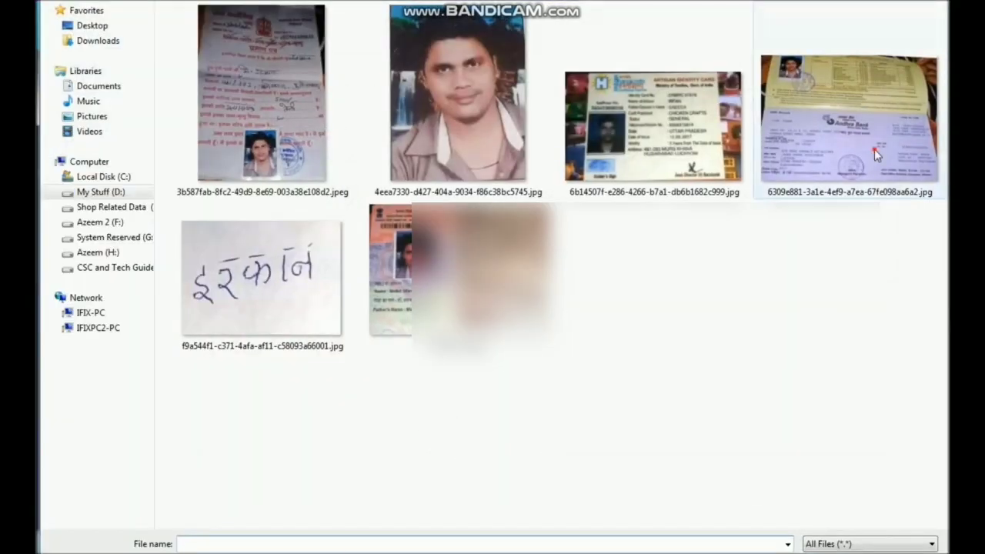
double_click(874, 148)
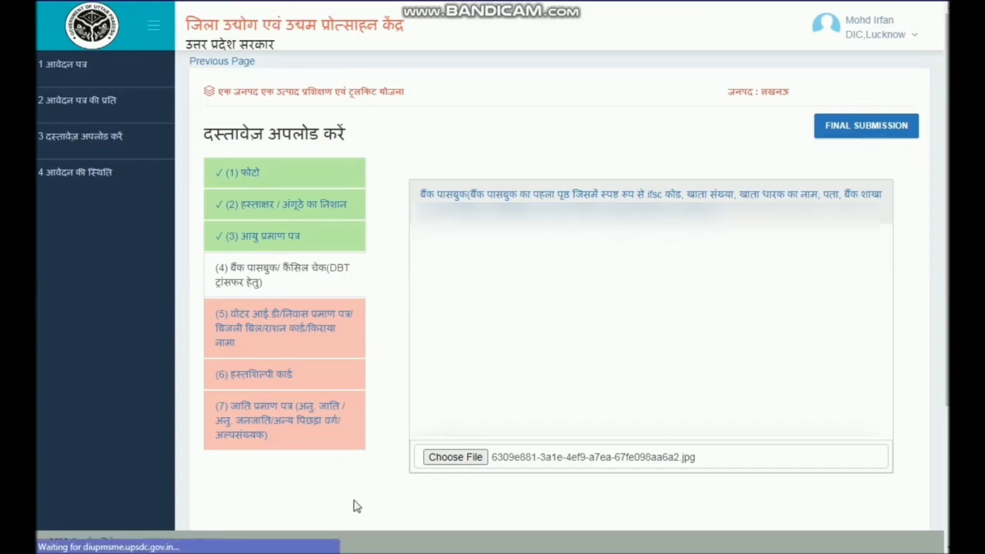
left_click(309, 336)
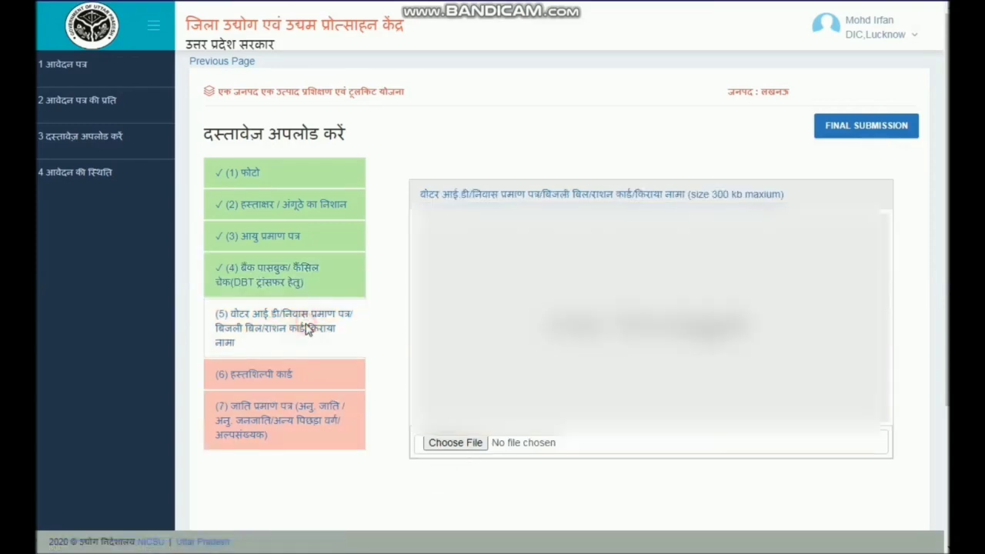
left_click(455, 443)
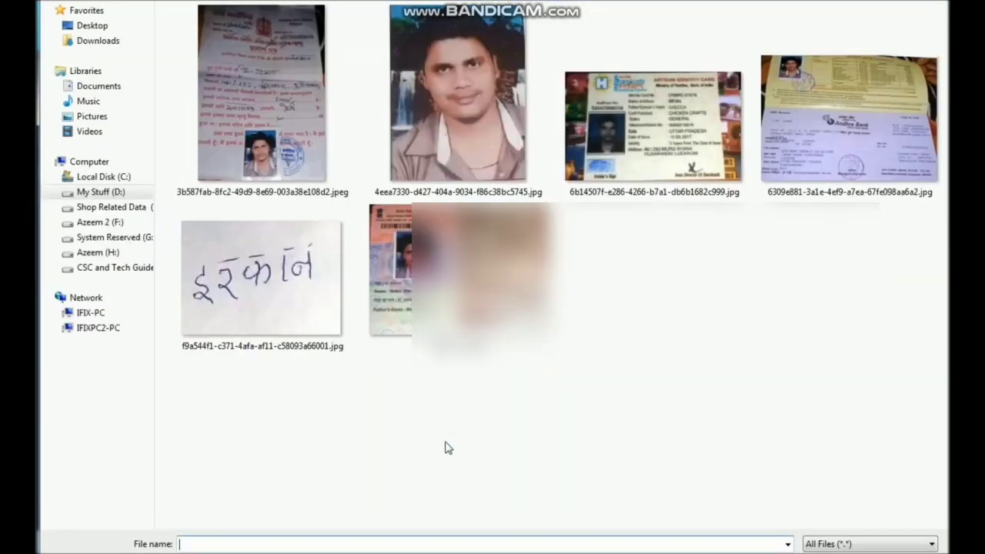
double_click(452, 302)
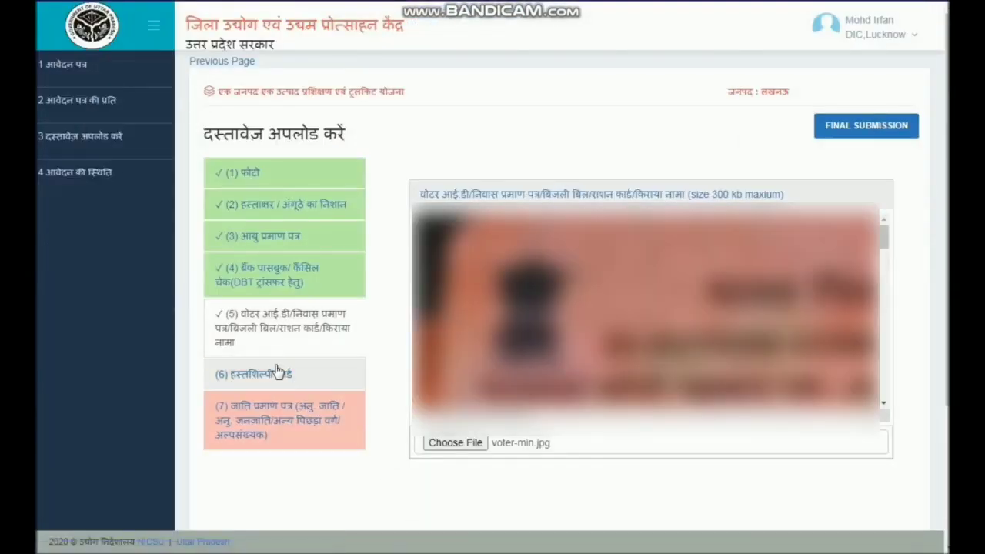
- Upload 6b14507f-e286-4266-b7a1-db6b1682c999.jpg as the artisan card and the certificate image used for the age proof as the caste certificate
left_click(270, 375)
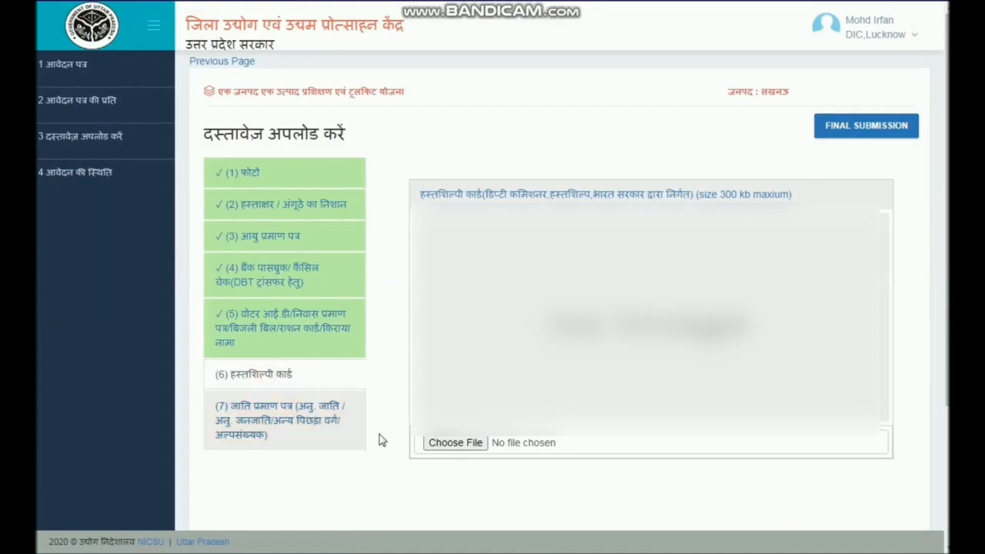
left_click(454, 442)
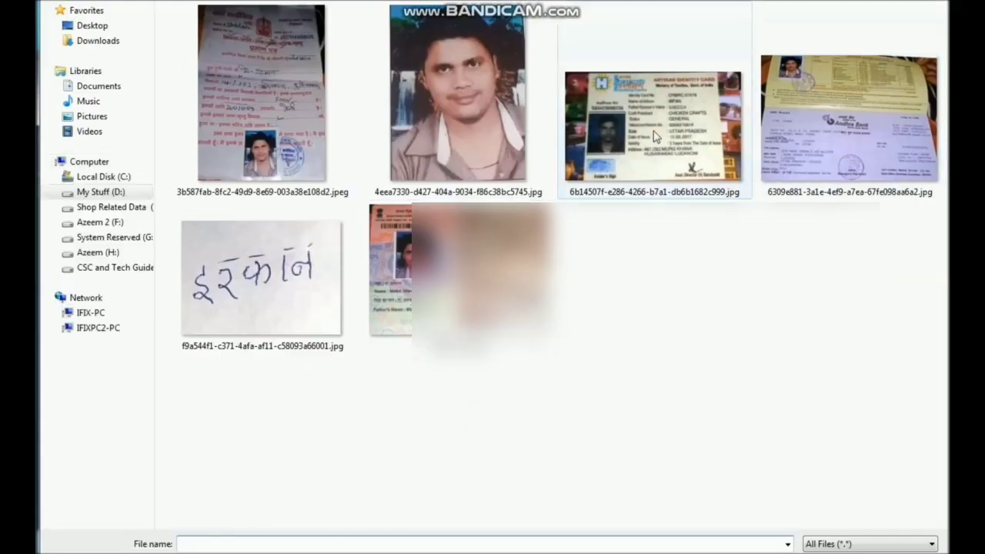
double_click(635, 159)
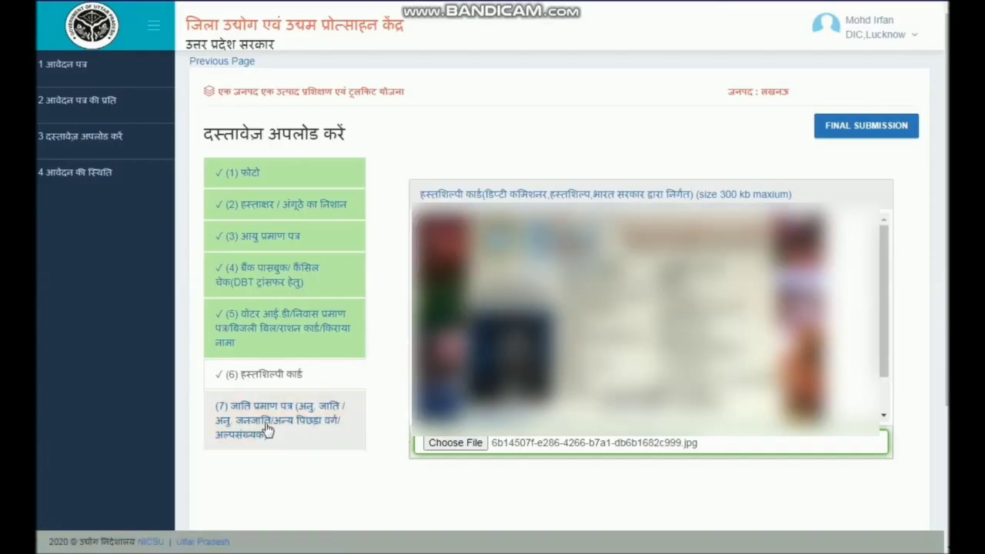
left_click(269, 429)
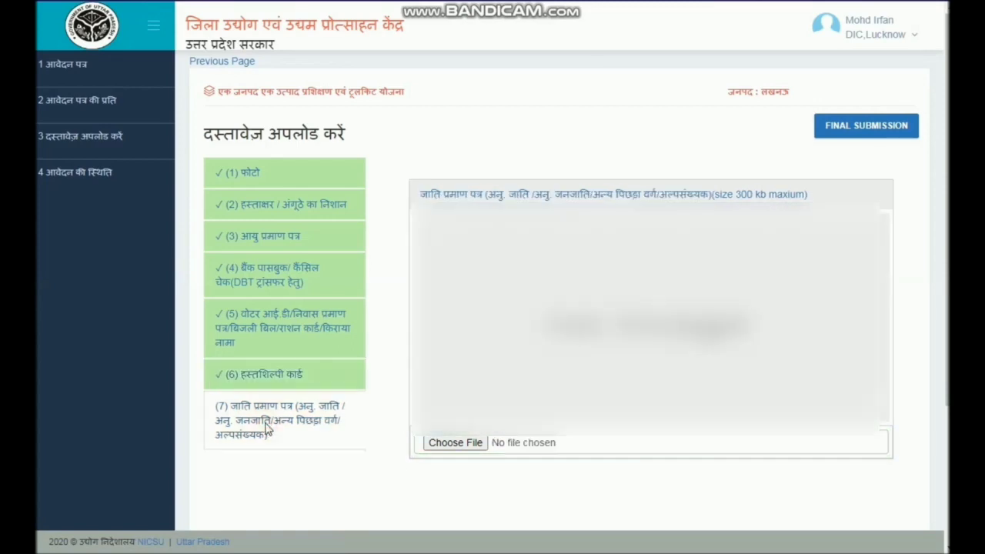
left_click(471, 444)
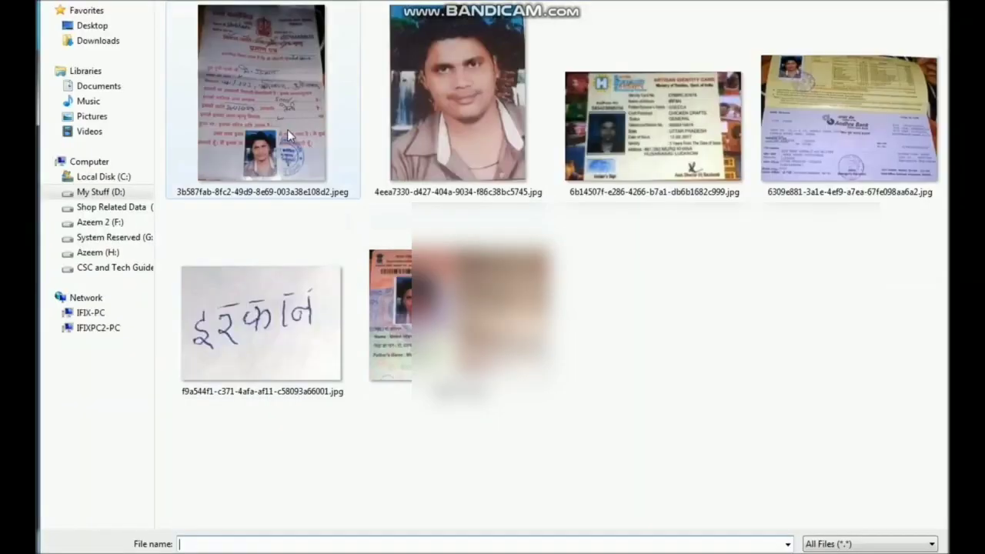
double_click(287, 129)
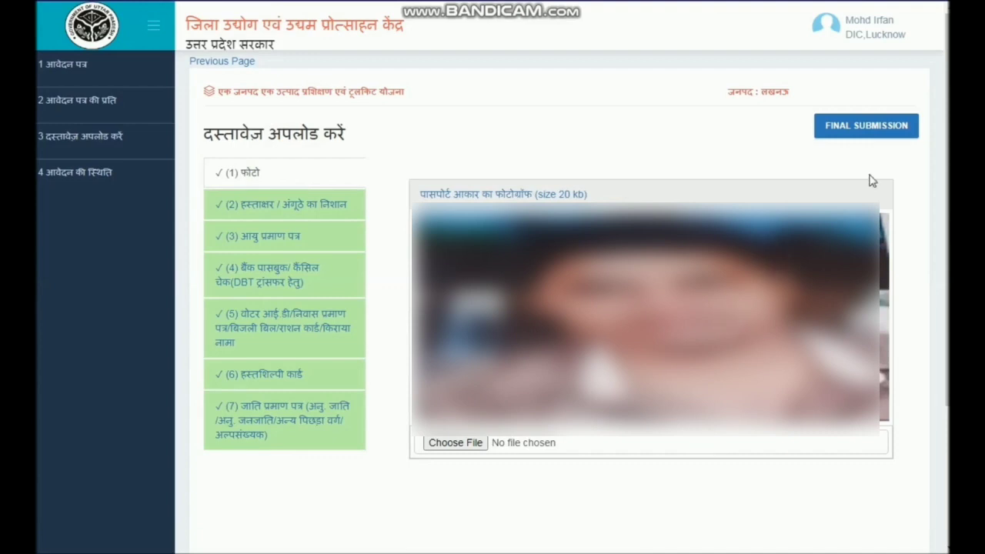
- Send the uploaded documents to final submission and review the generated application copy down to the signature
left_click(880, 126)
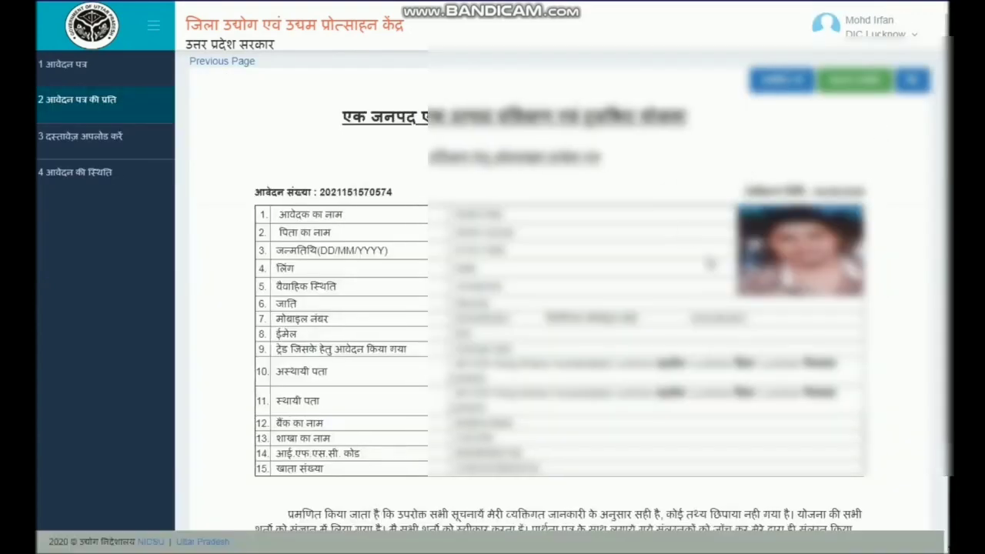
scroll(893, 304, "down", 5)
scroll(888, 307, "up", 4)
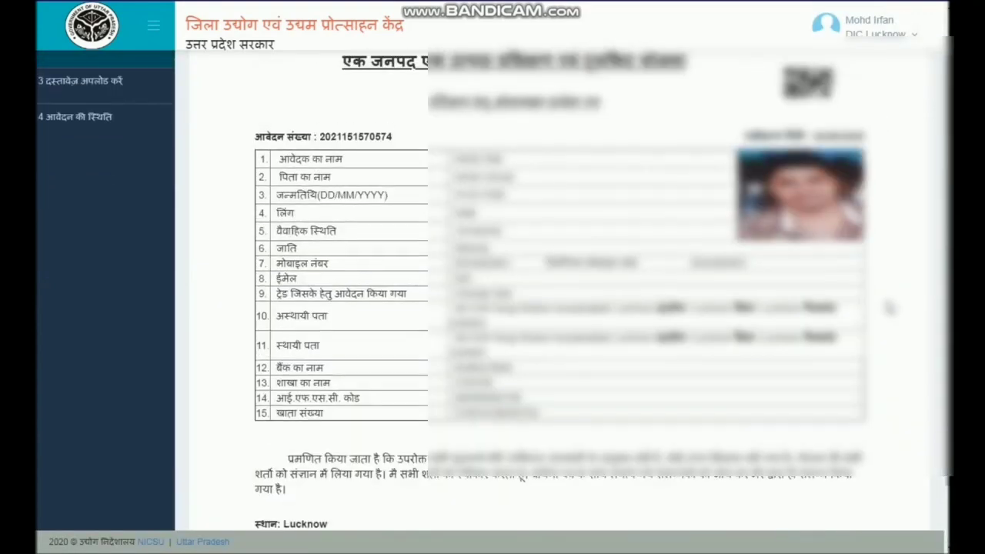
scroll(888, 308, "down", 1)
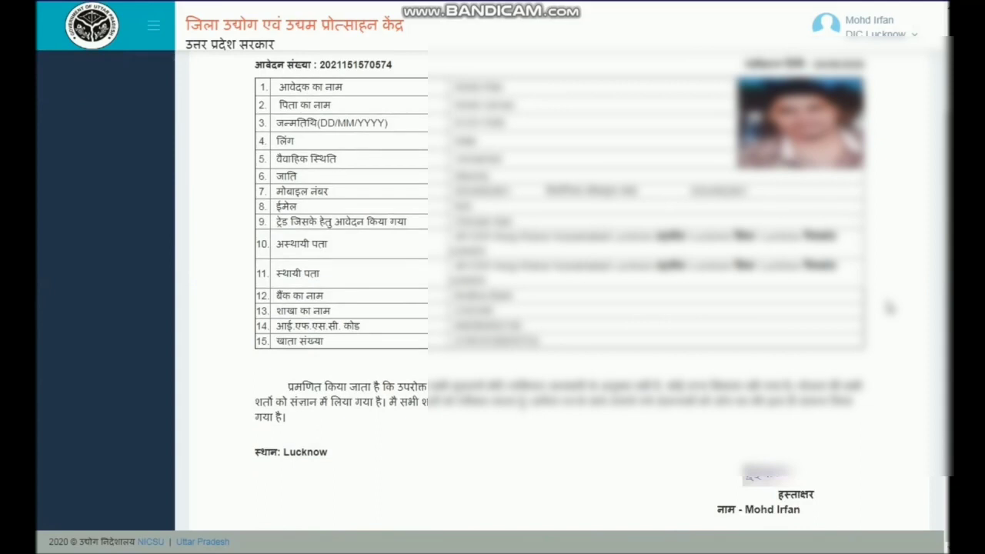
scroll(888, 308, "up", 2)
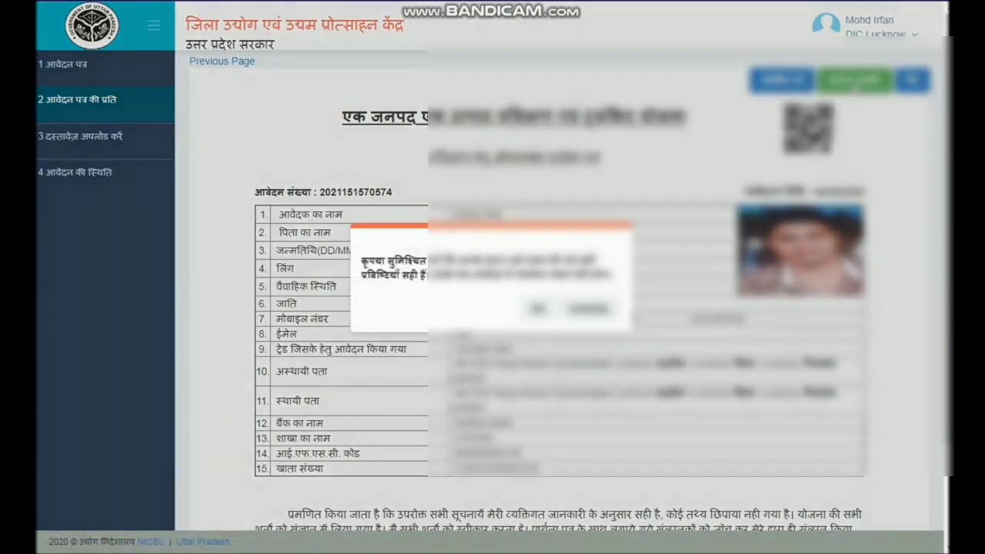
- Submit the reviewed application, confirming that its entries are correct, and save the printable copy as a portrait PDF of all pages
left_click(854, 80)
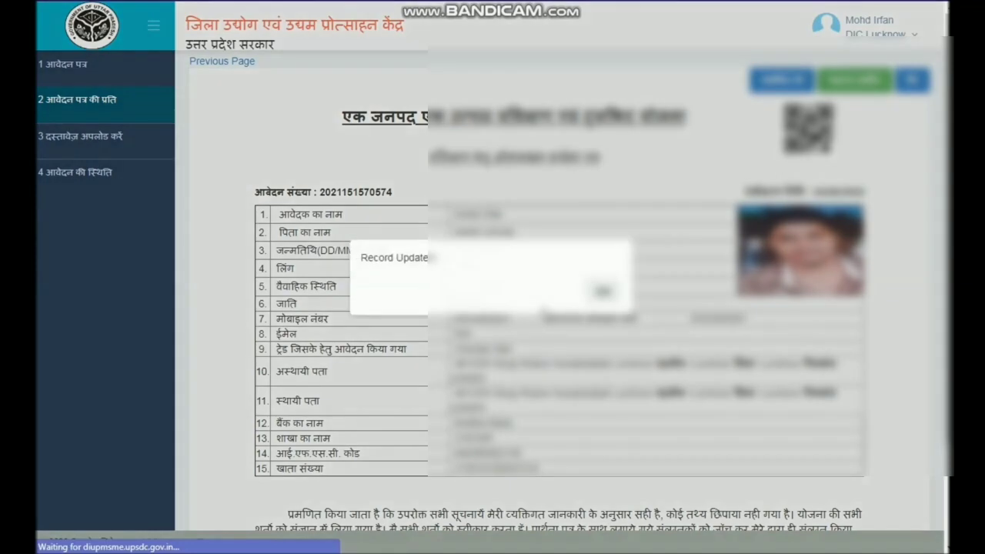
left_click(601, 289)
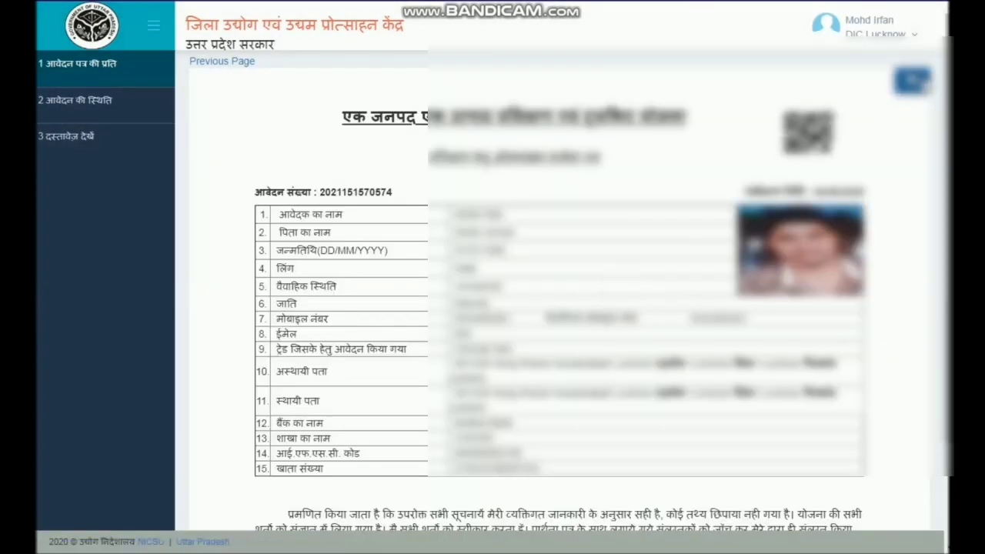
left_click(914, 80)
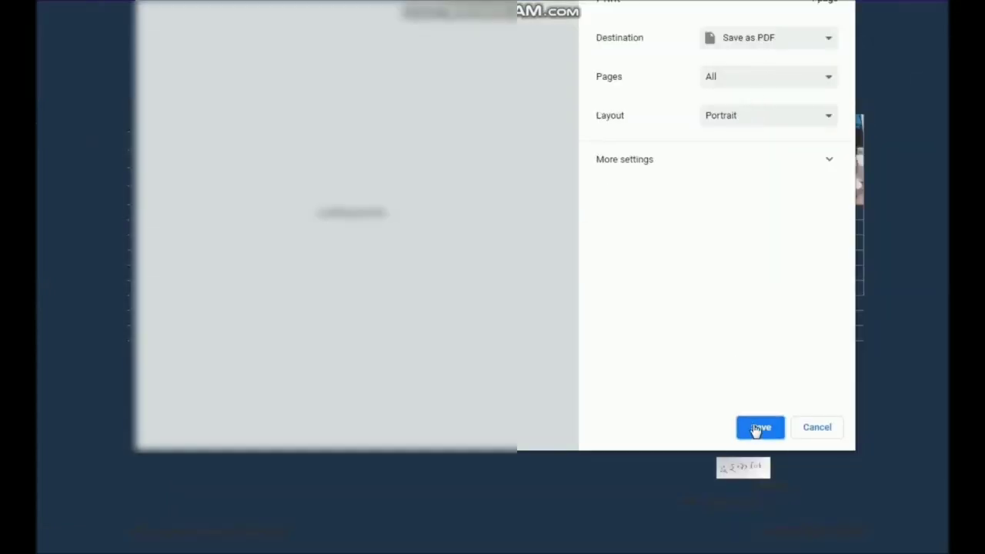
left_click(757, 428)
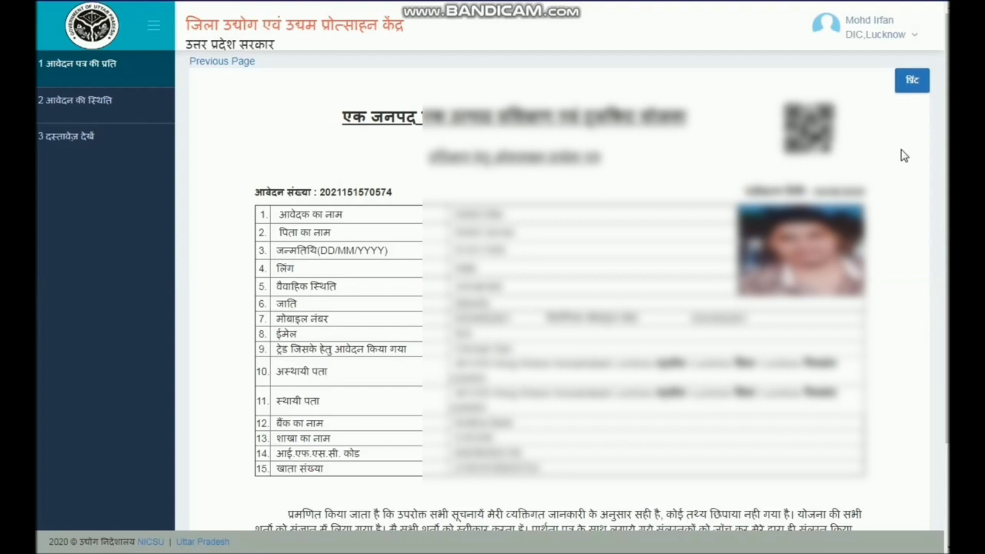
- Open the account menu of the logged-in applicant
left_click(906, 32)
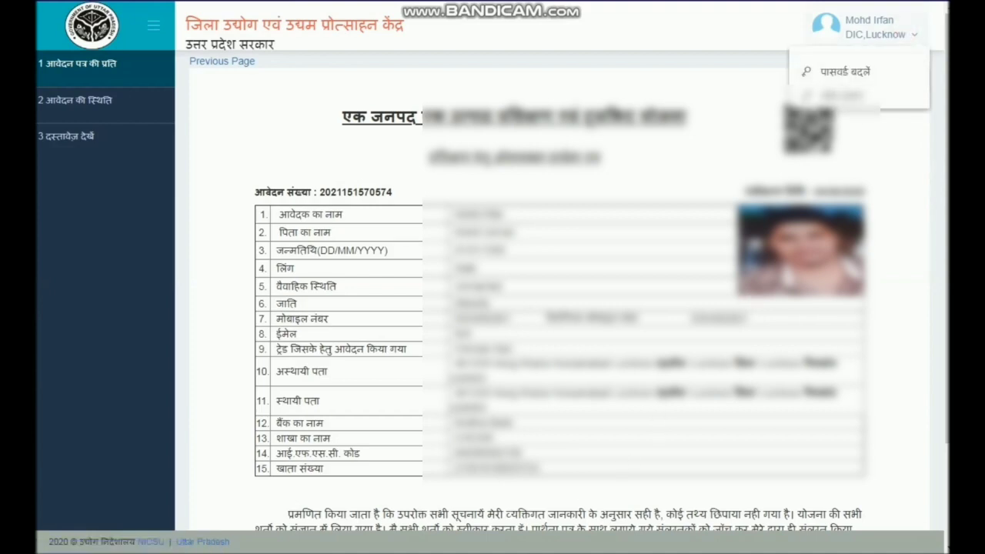
mouse_move(413, 552)
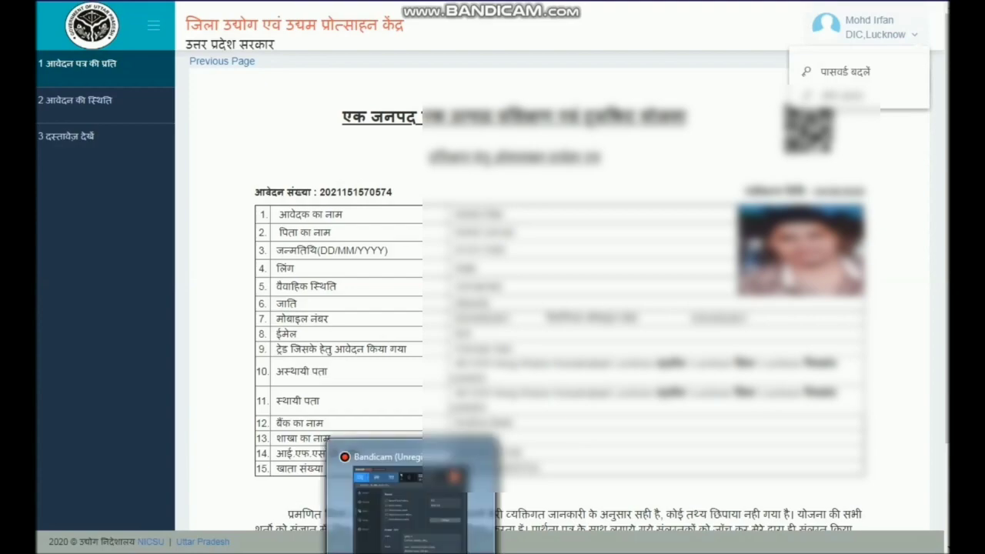